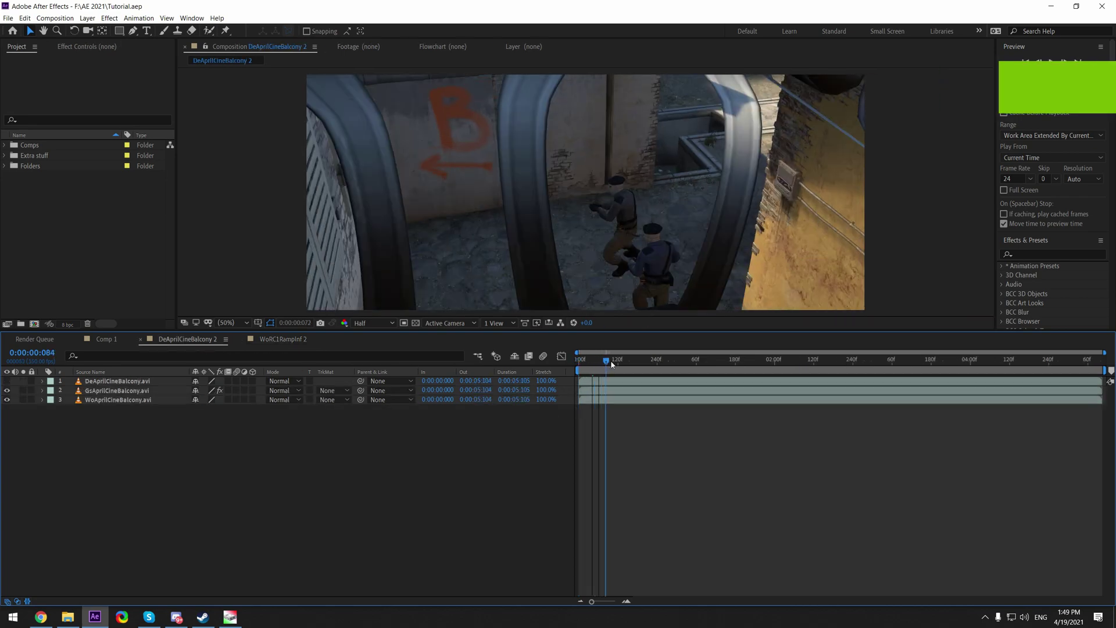
Scrub the composition to about 0:00:01:118, and locate cam_main.cam in the AprilCineBalccony folder in File Explorer.
drag(688, 381, 716, 374)
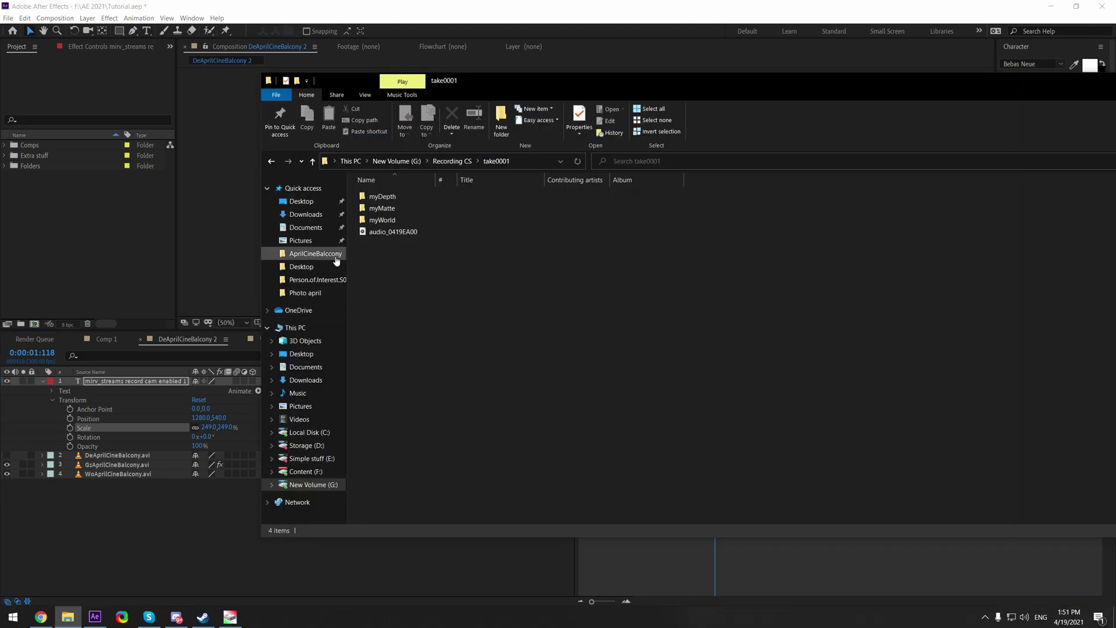
click(336, 254)
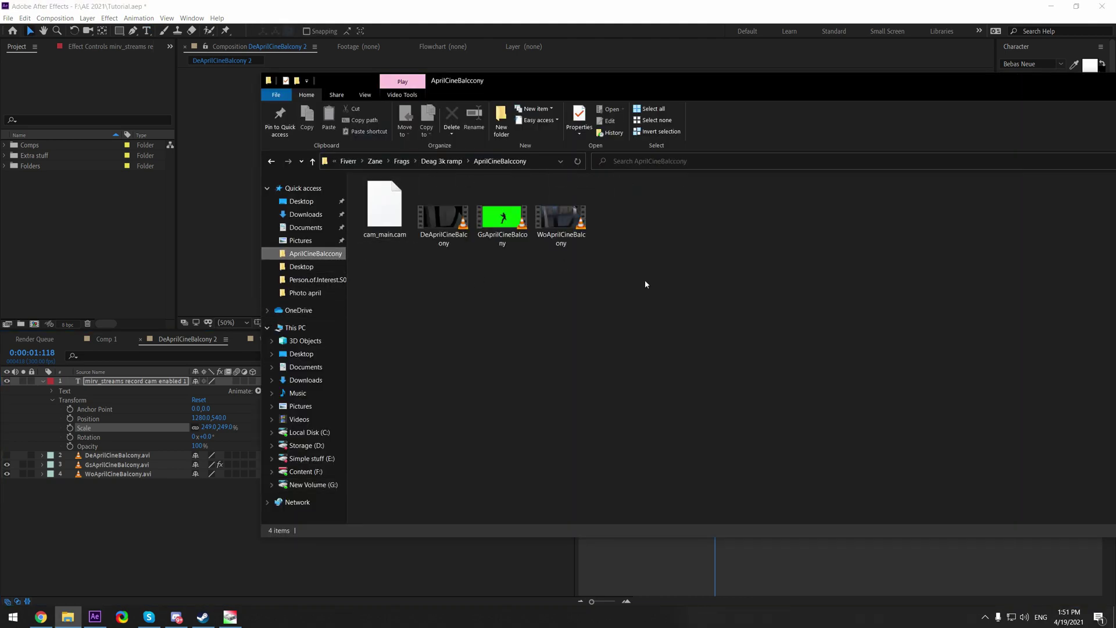
drag(654, 310, 367, 208)
drag(623, 281, 385, 220)
click(381, 218)
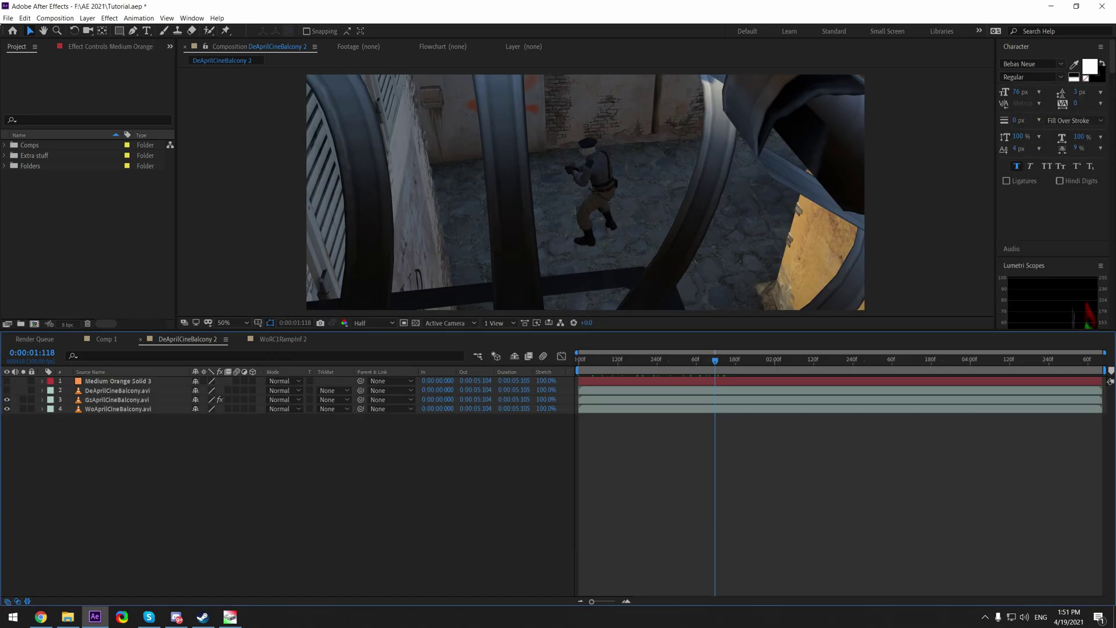
Run the HLAE_CAMIO_2_AE_Cam_v1.jsx script on the DeAprilCineBalcony 2 composition and start its HLAE CamIO import.
click(8, 18)
mouse_move(77, 274)
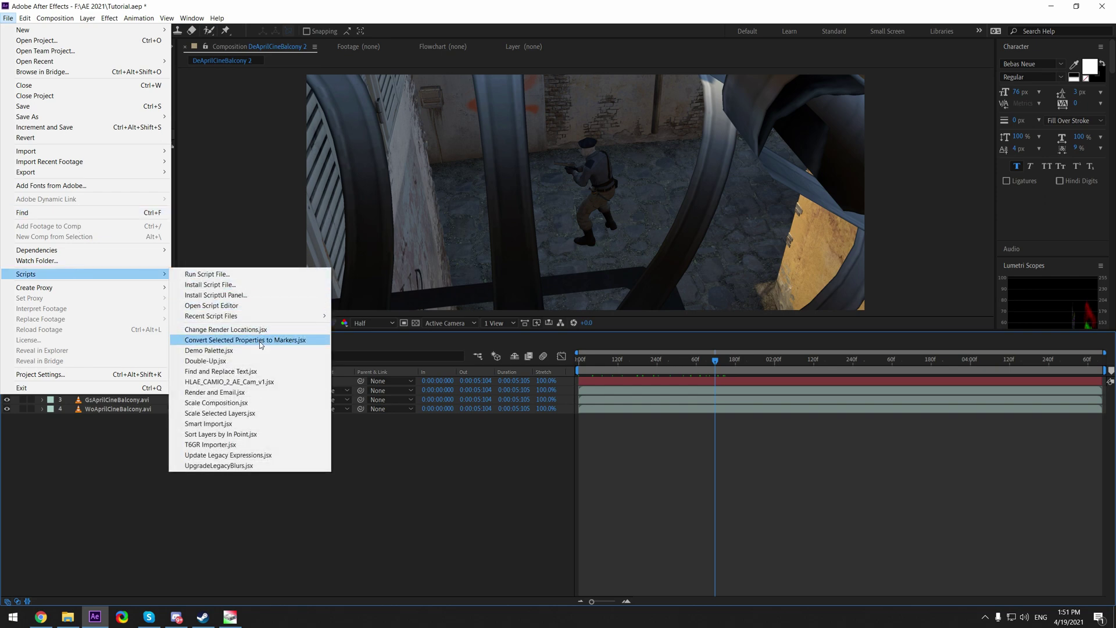
click(221, 382)
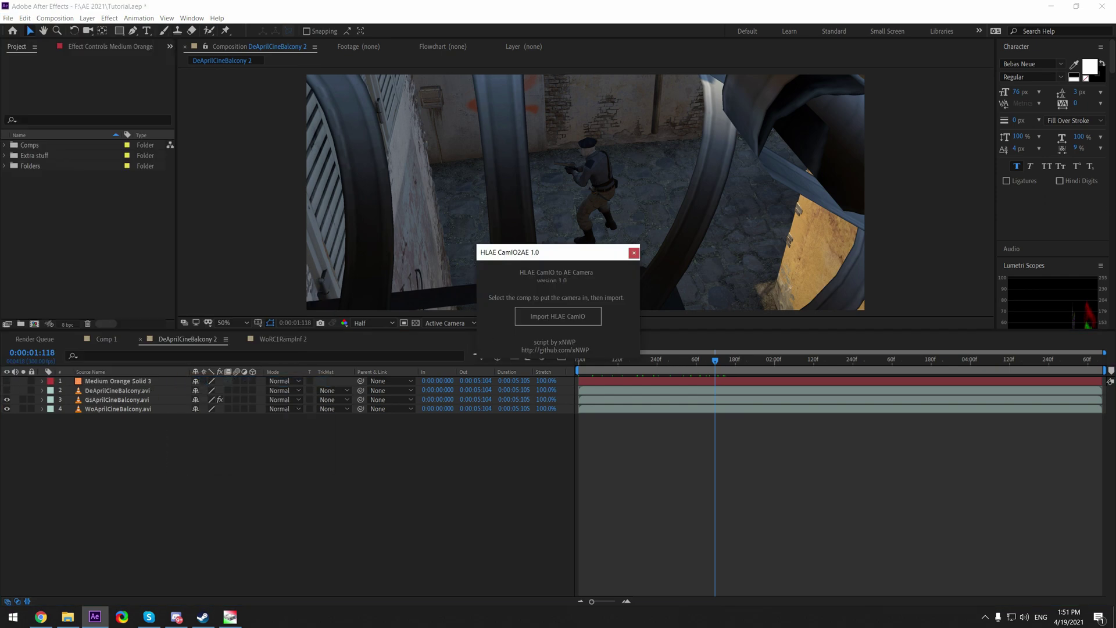
click(573, 314)
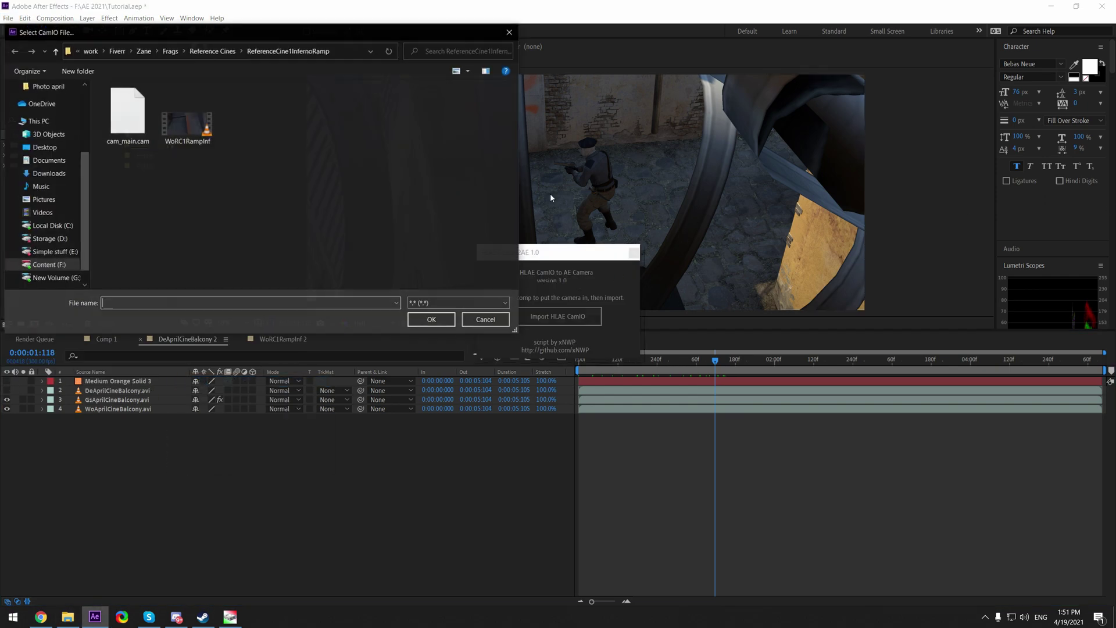
Load cam_main.cam from the AprilCineBalccony folder as the composition's camera and dismiss the script alert.
click(331, 53)
text(F:\work\Fiverr\Zane\Frags\Deag 3k ramp\AprilCineBalccony)
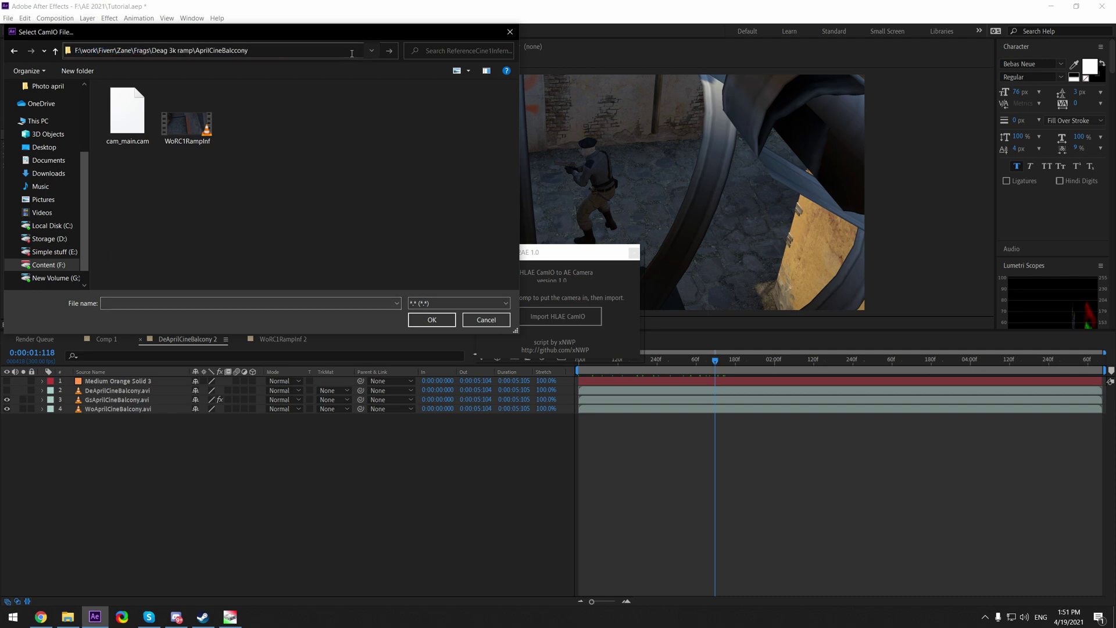
key(Return)
click(127, 116)
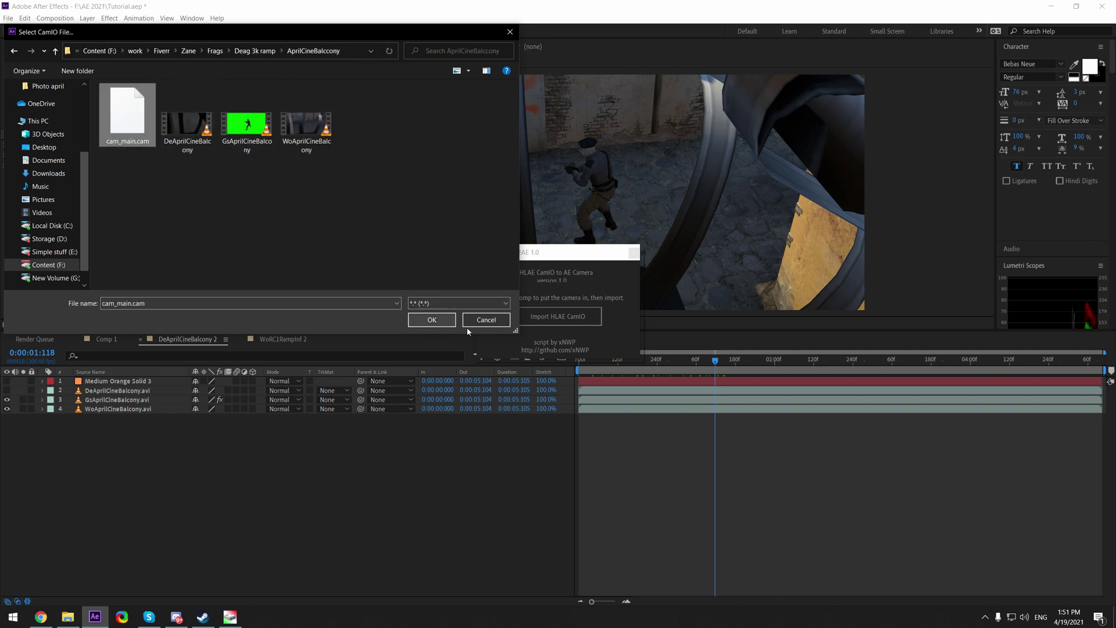
click(432, 320)
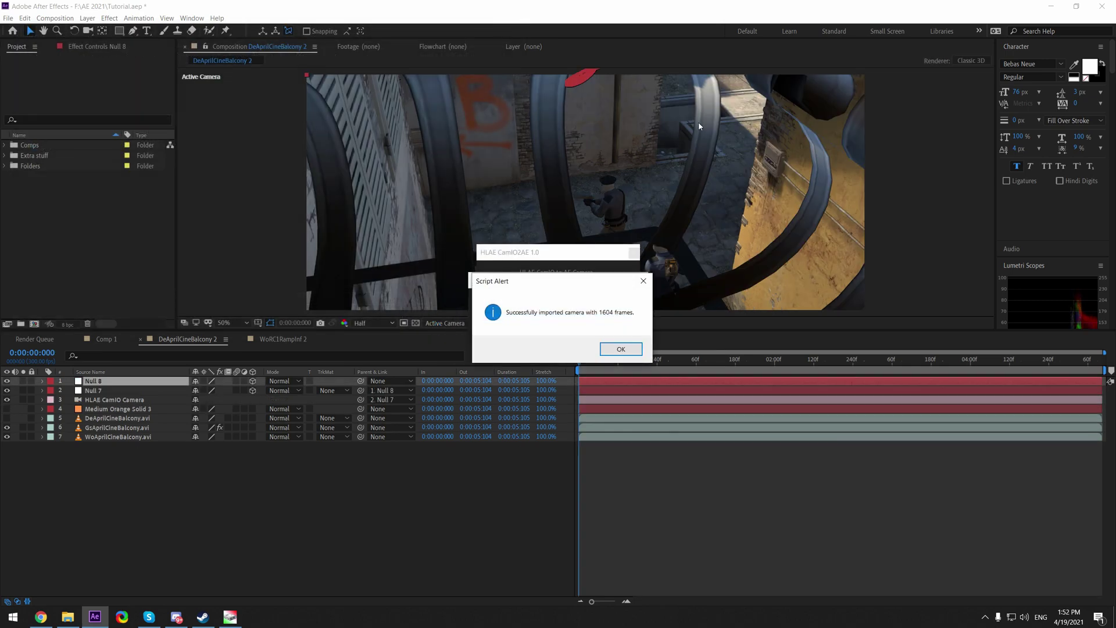
click(622, 348)
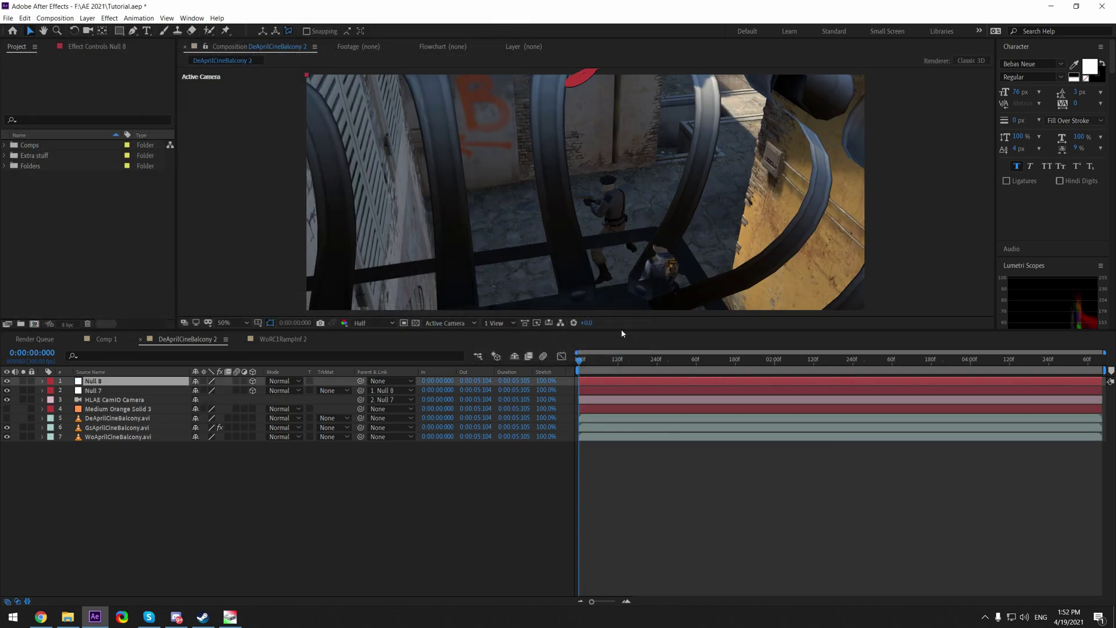
Make Medium Orange Solid 3 visible, place it at the top of the layer stack and turn it into a 3D layer.
click(666, 492)
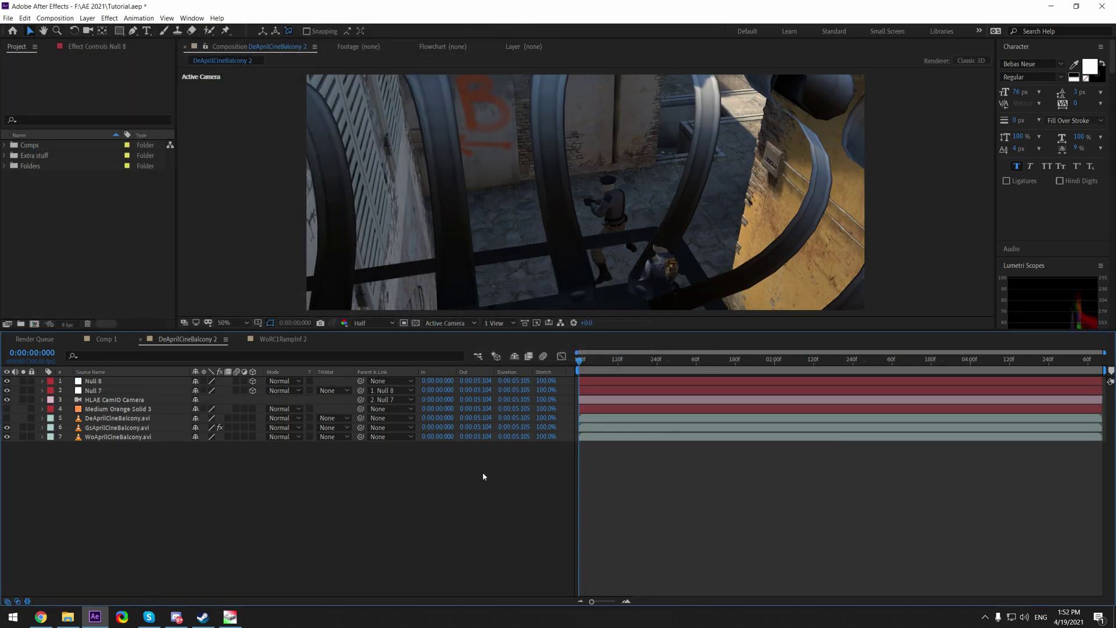
click(7, 408)
drag(114, 409, 112, 382)
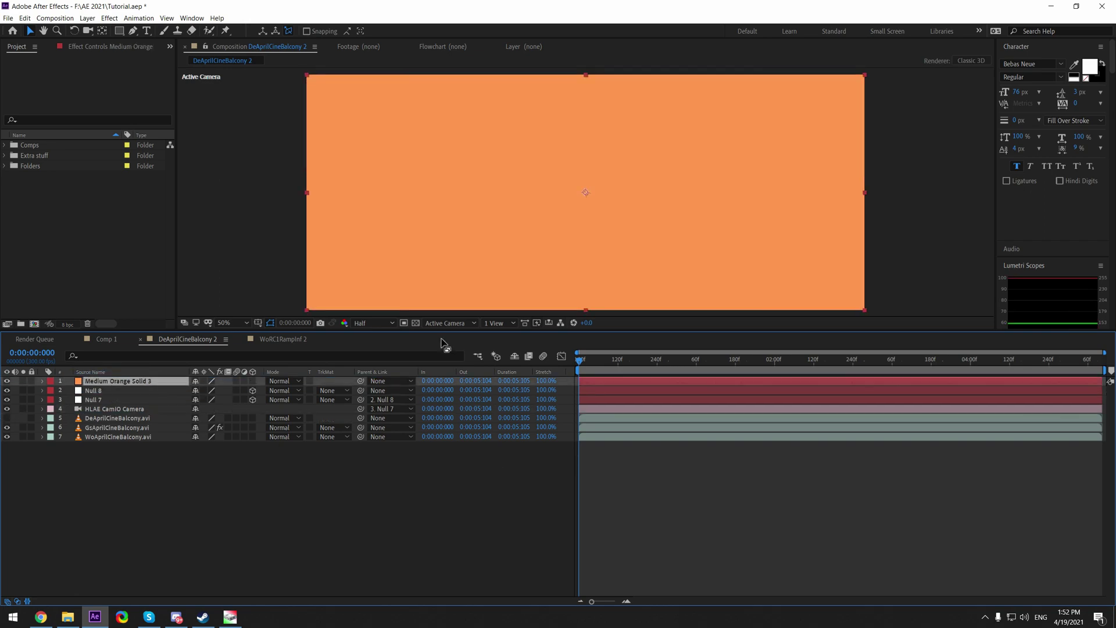
click(253, 381)
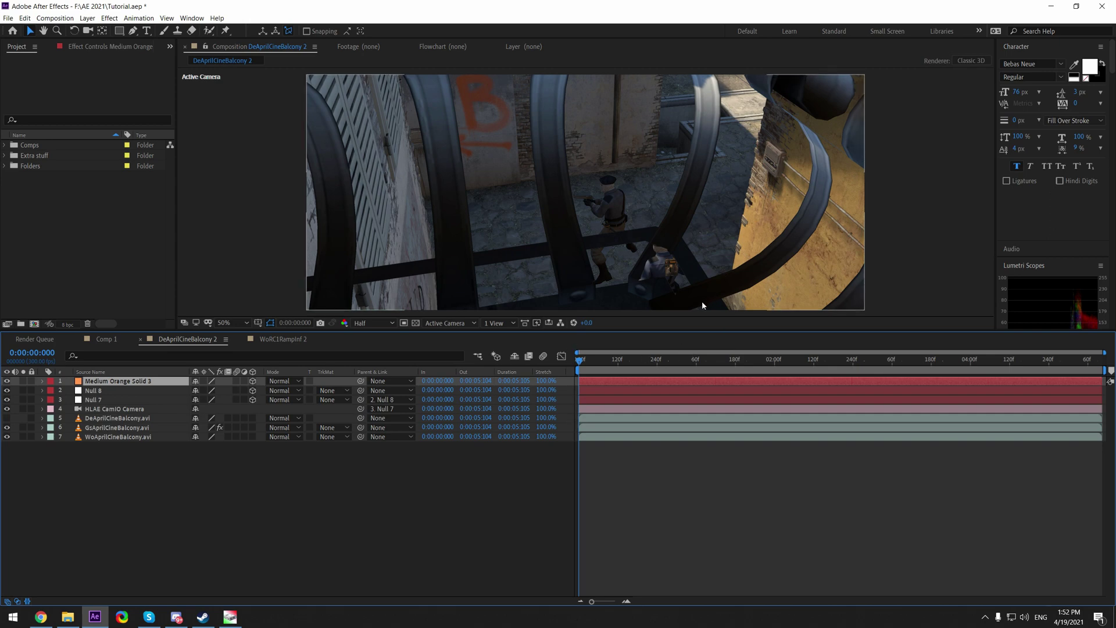
Display the composition in two horizontal views and activate the Front view.
click(511, 323)
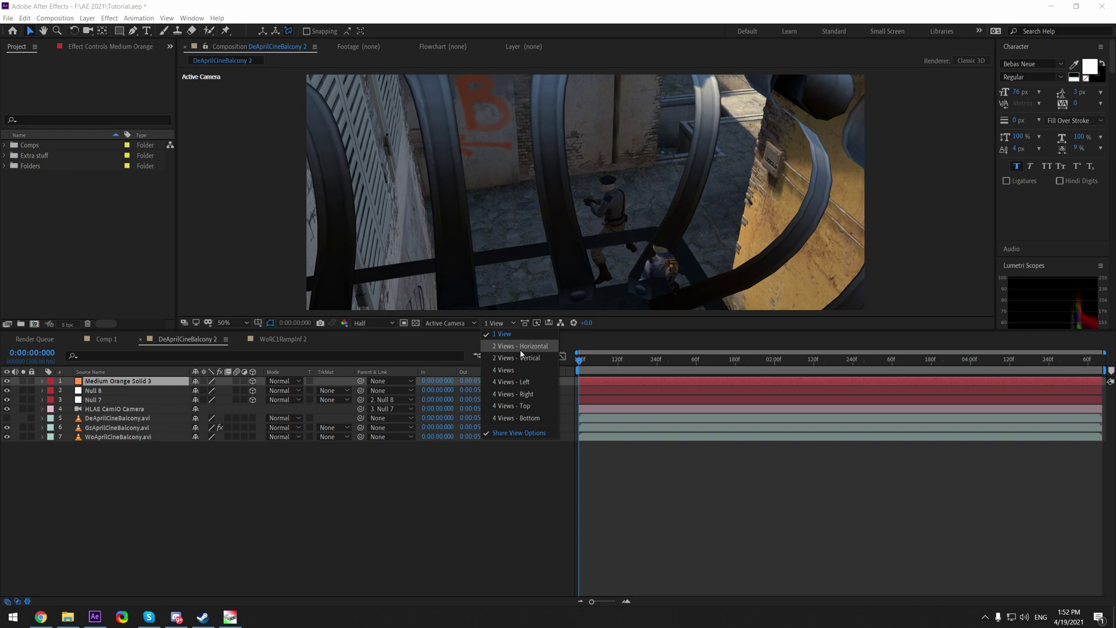
click(522, 348)
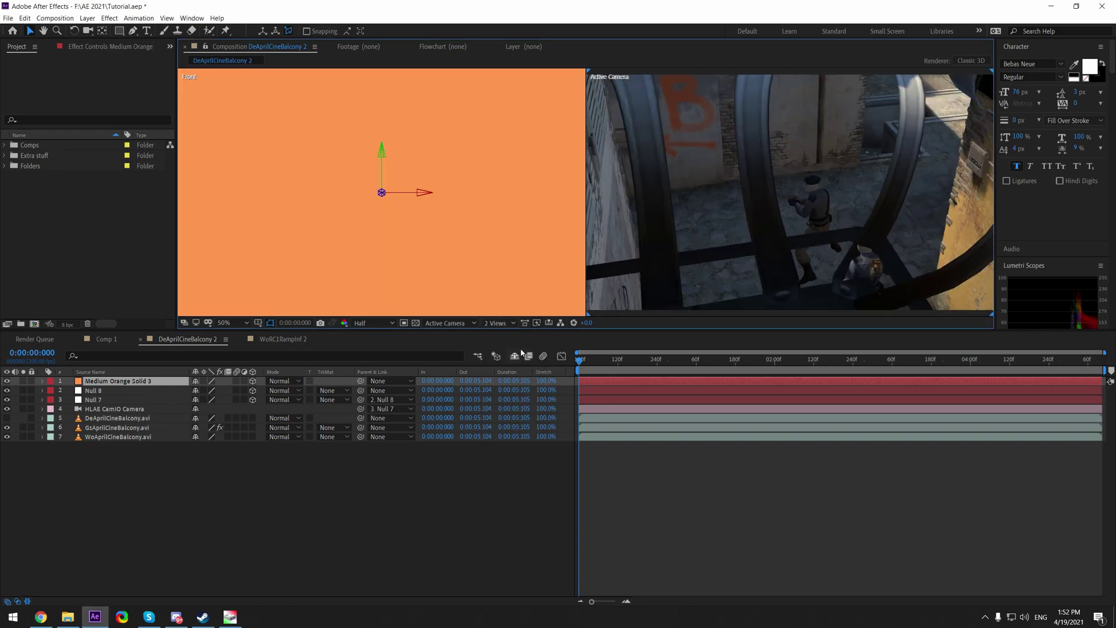
scroll(435, 251, down, 2)
click(460, 324)
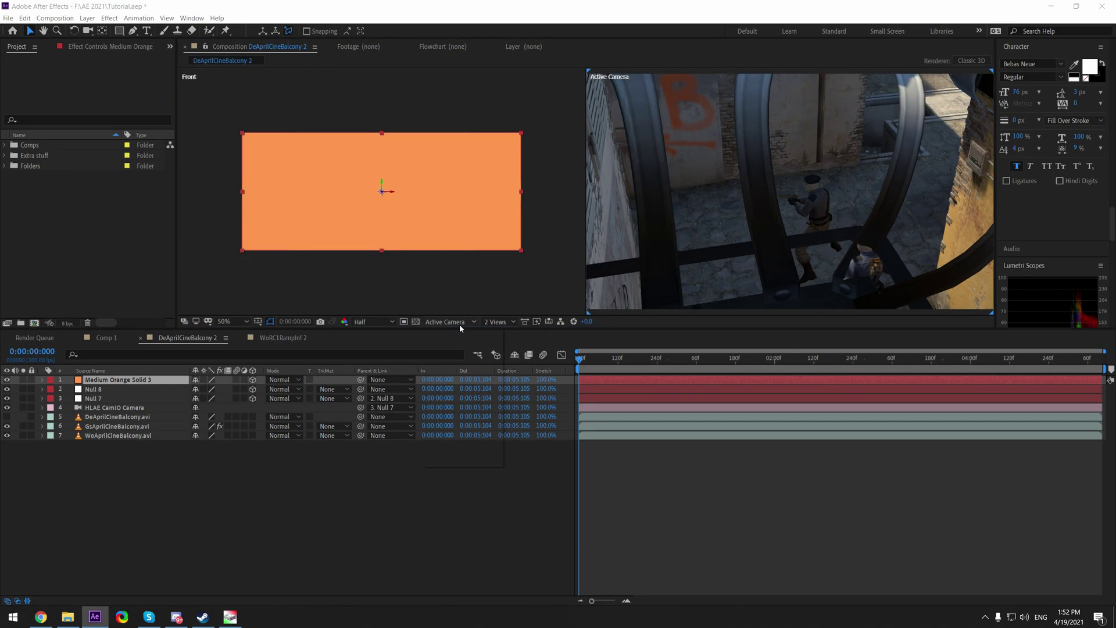
click(467, 256)
Look at the orange solid from alternative orthographic views such as Top, and return that view to Front.
click(457, 322)
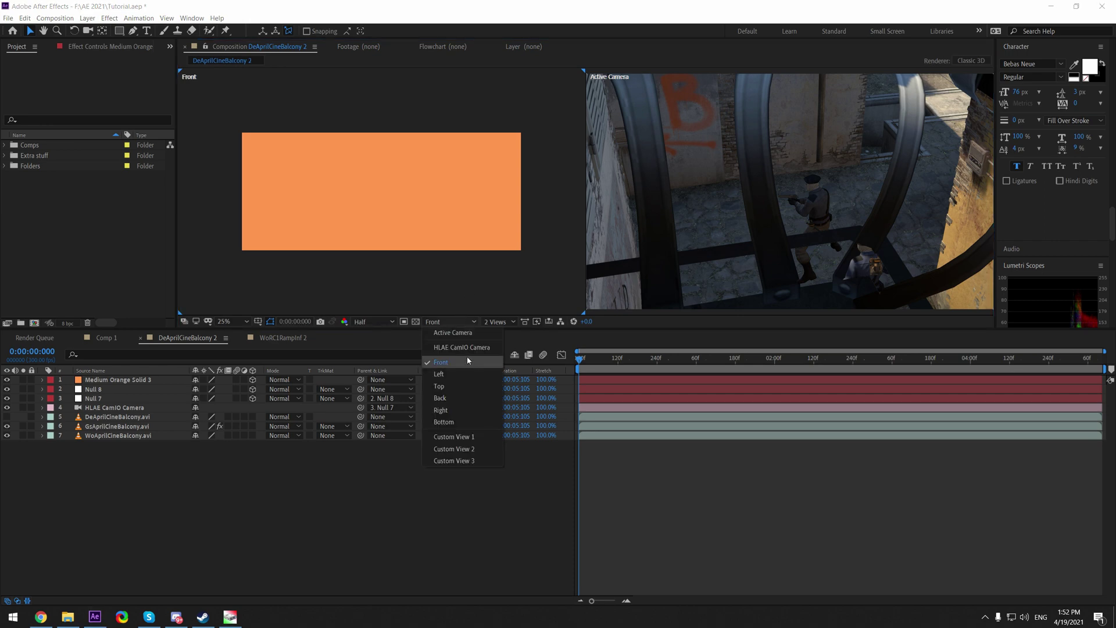
click(469, 374)
click(452, 321)
click(465, 363)
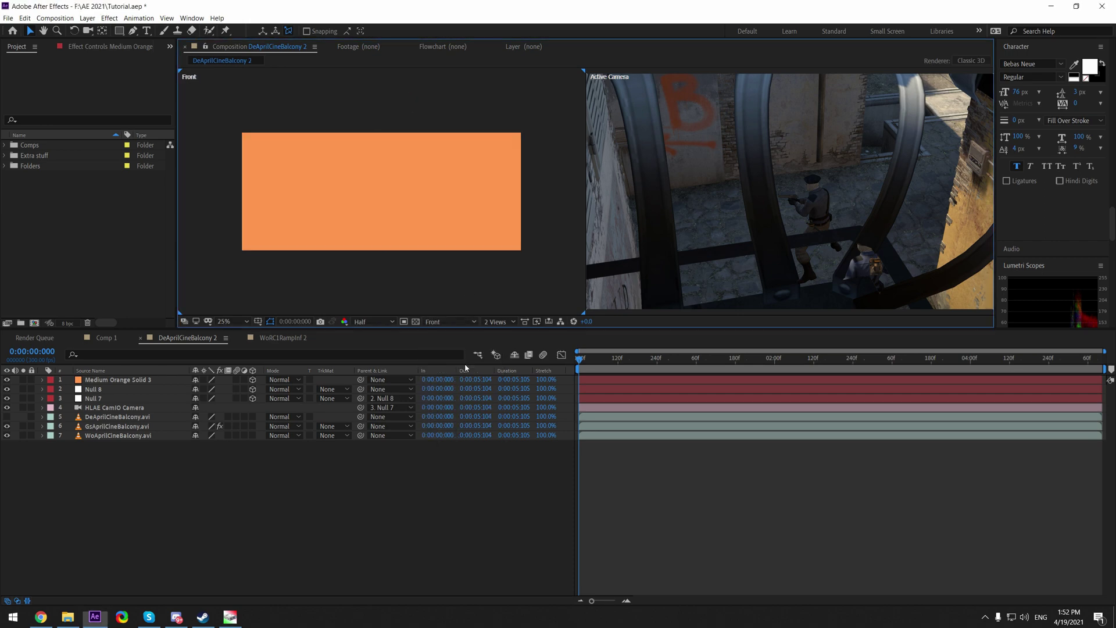
click(456, 321)
click(454, 387)
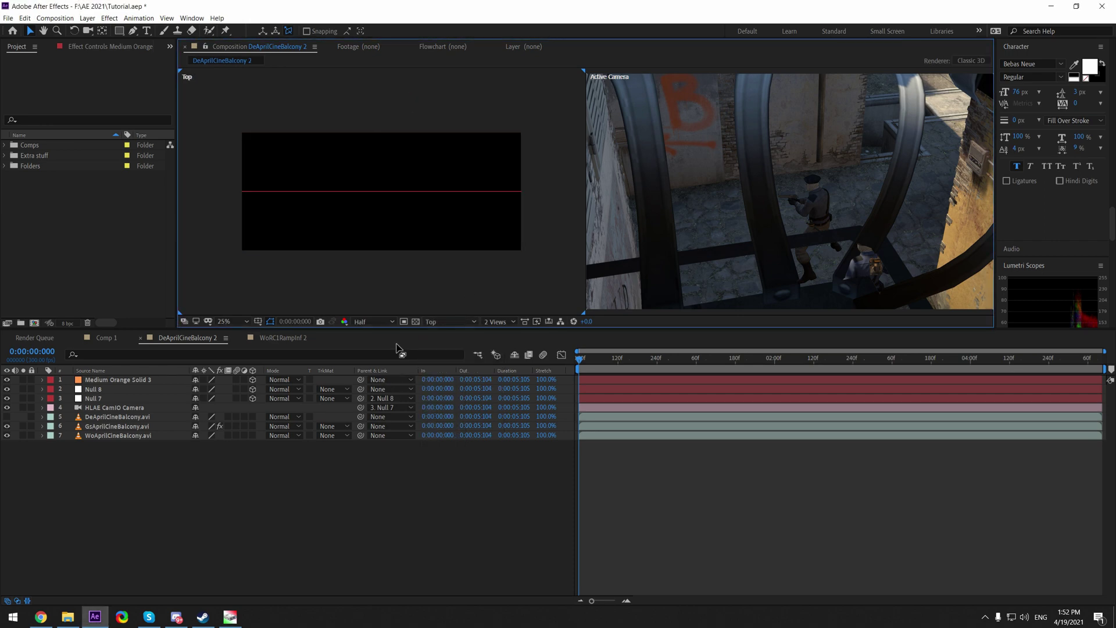
click(446, 324)
click(459, 363)
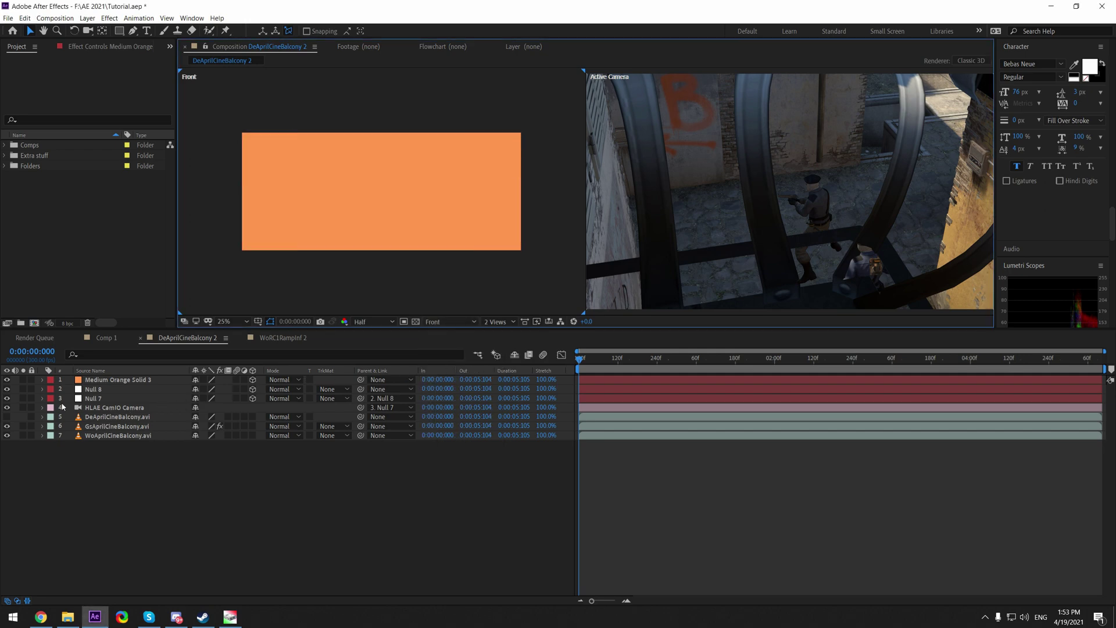
Set the scale of Medium Orange Solid 3 to 1% on all axes.
click(43, 379)
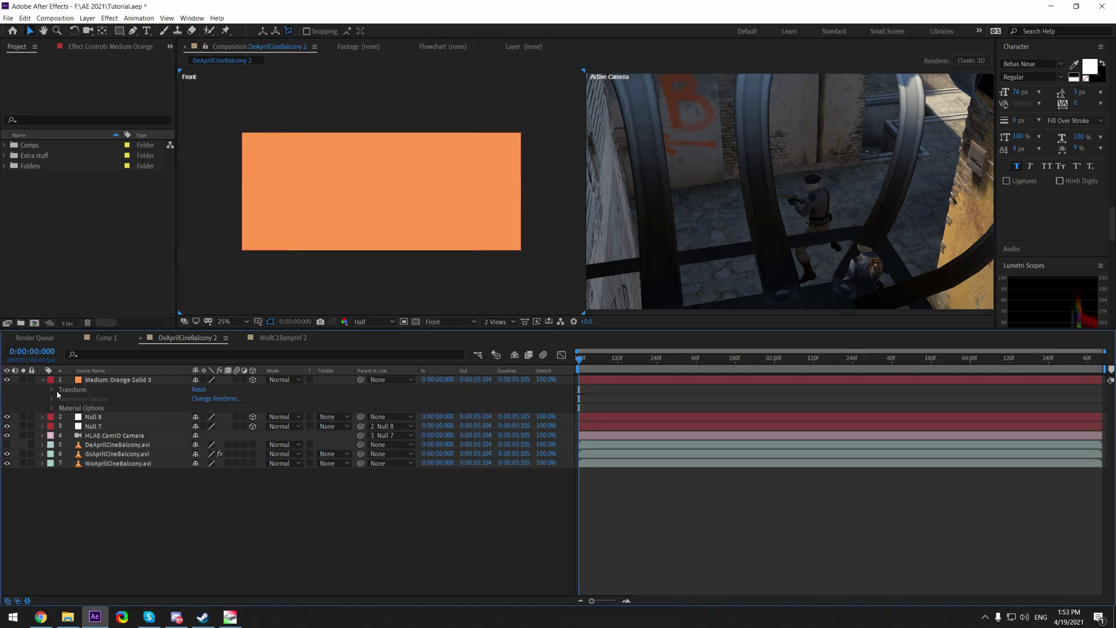
click(52, 390)
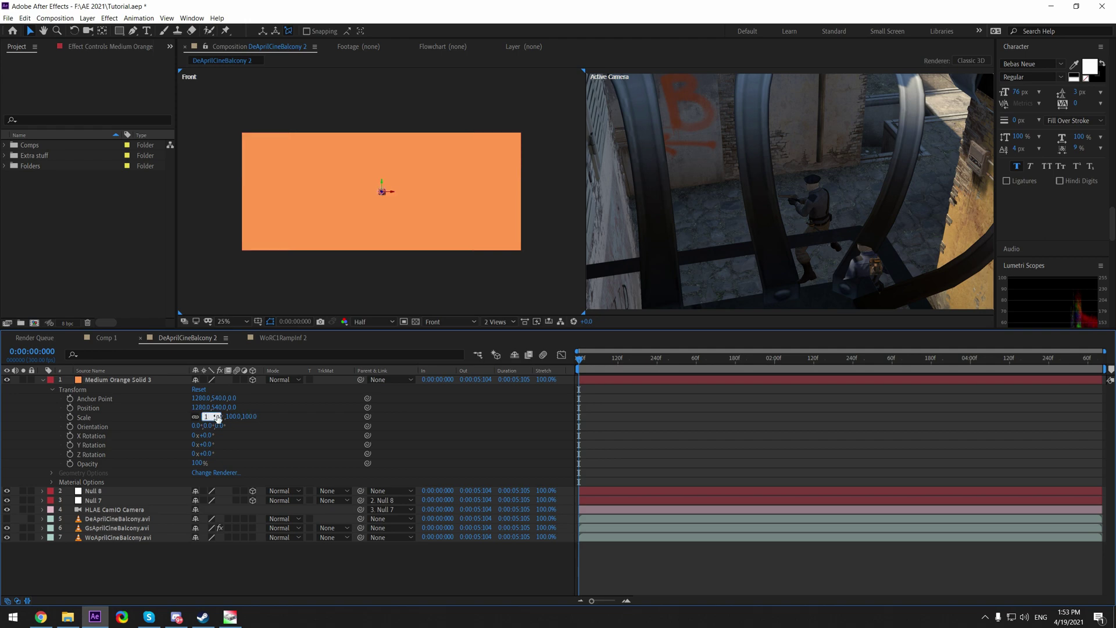
click(217, 417)
text(1)
key(Return)
Move the orange solid into the camera's view, at about -893, -295, -183, and collapse its layer properties.
scroll(396, 184, up, 2)
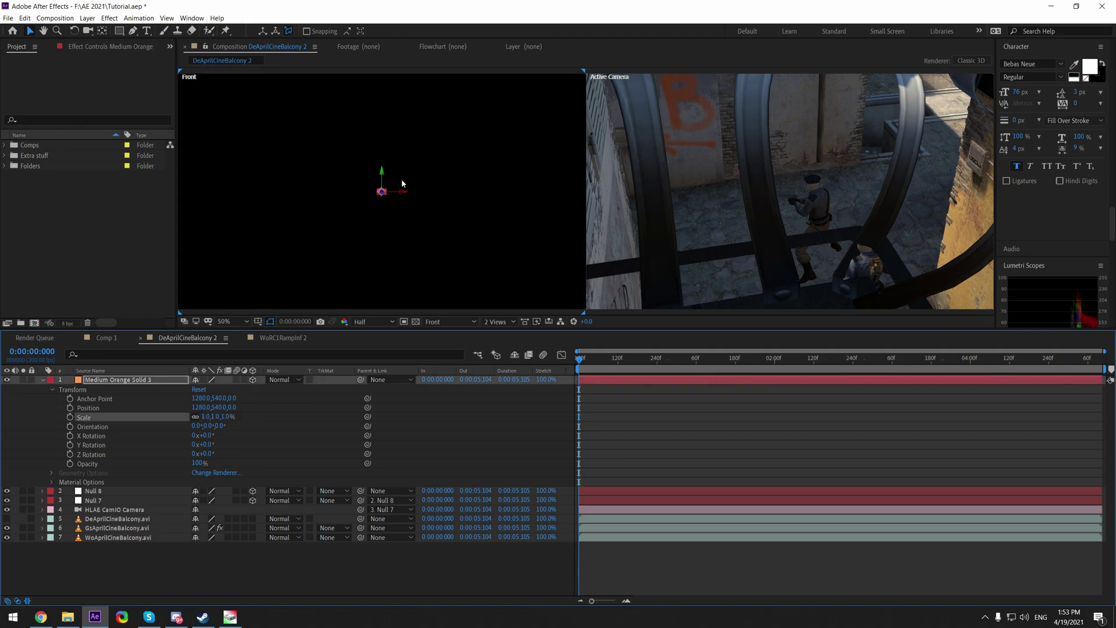
scroll(360, 142, down, 5)
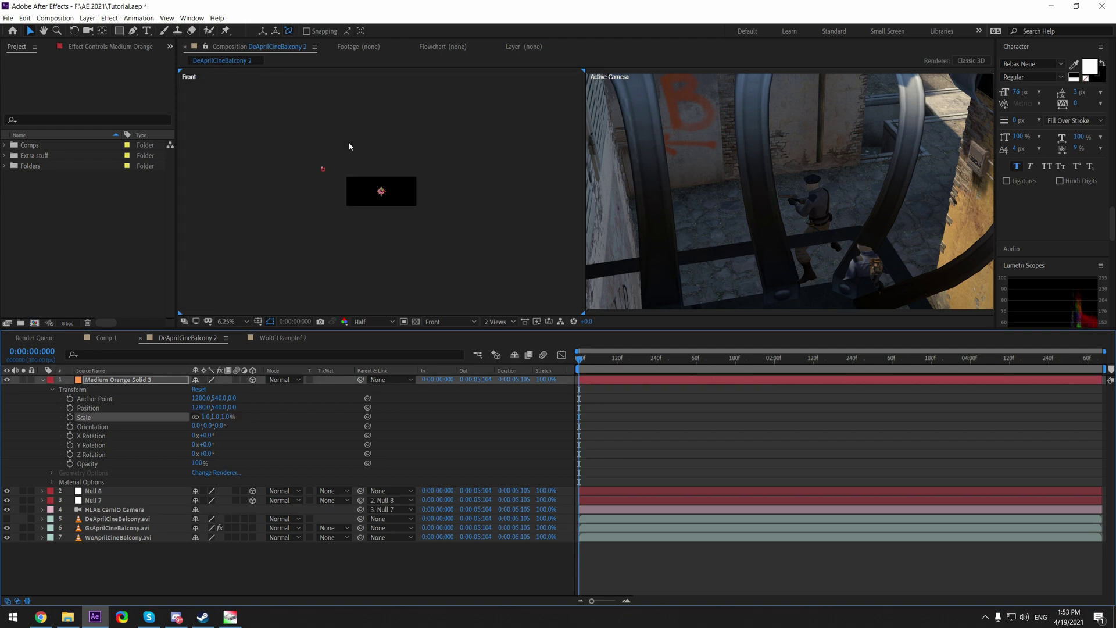
scroll(302, 160, up, 3)
drag(491, 231, 258, 214)
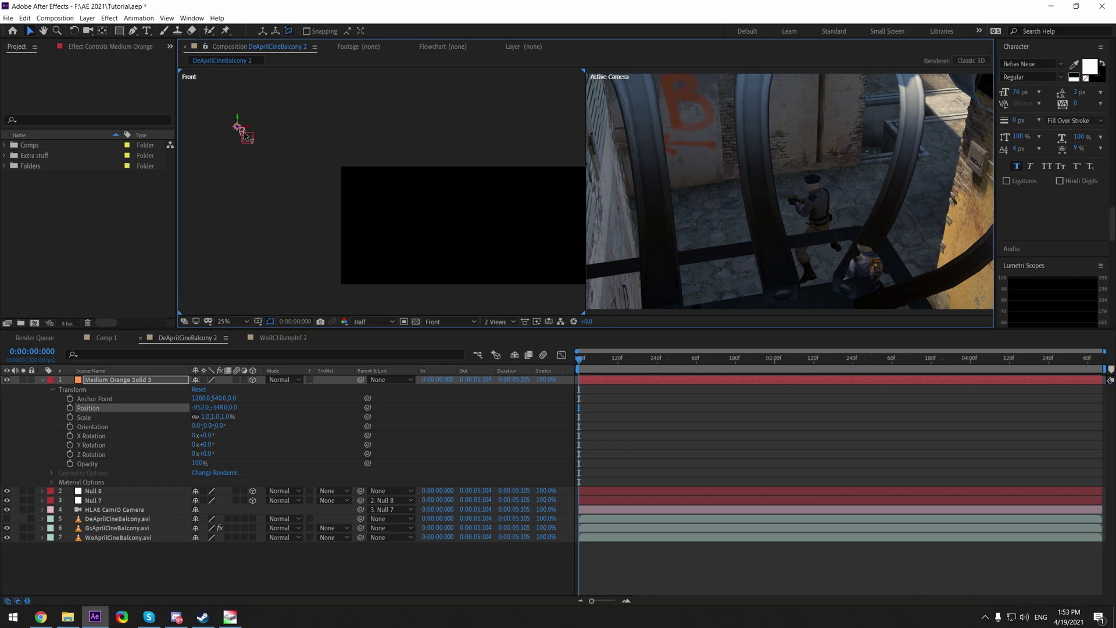
drag(244, 134, 253, 156)
drag(633, 280, 860, 216)
drag(860, 133, 785, 252)
scroll(822, 240, down, 2)
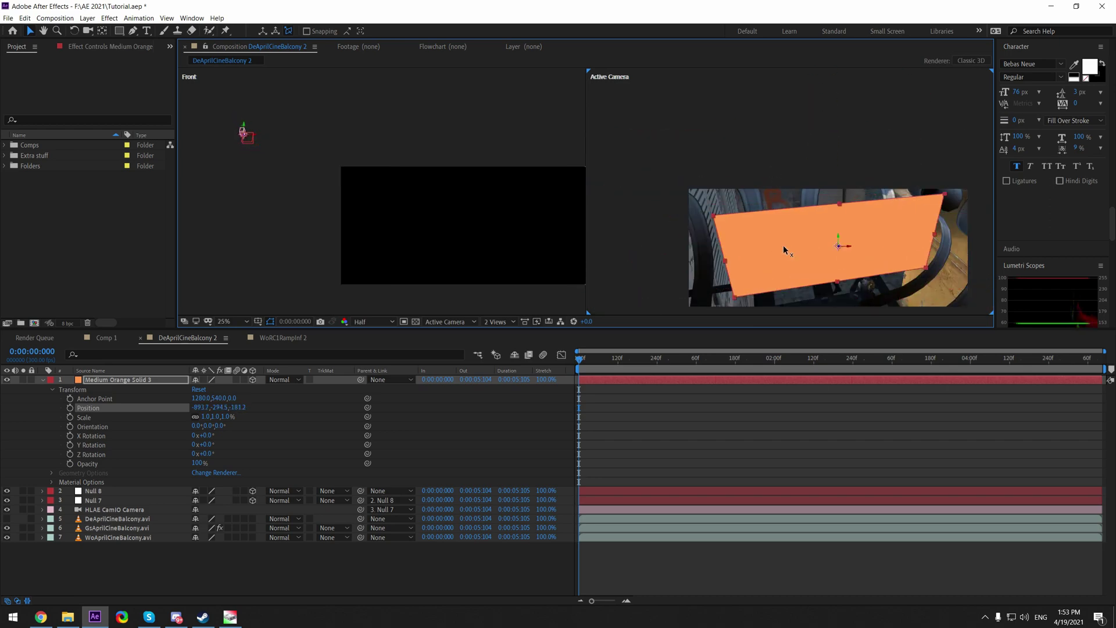
click(704, 419)
click(698, 379)
key(u)
Create a new composition with the default settings and nest DeAprilCineBalcony 2 in it, starting at time zero.
right_click(70, 200)
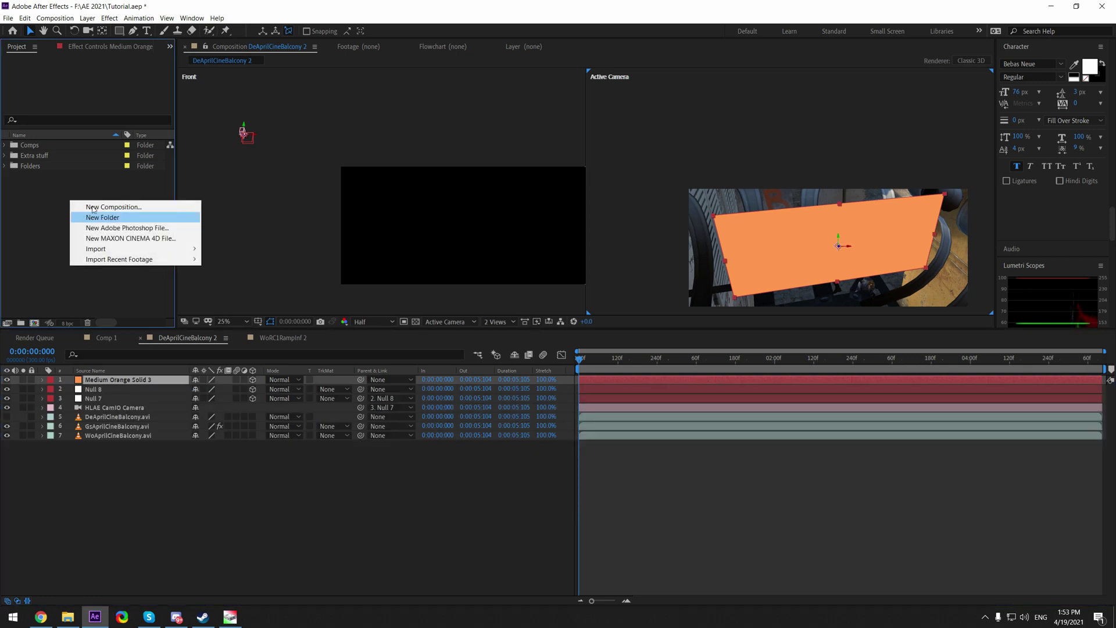
click(93, 208)
click(252, 286)
click(4, 176)
drag(75, 186, 634, 396)
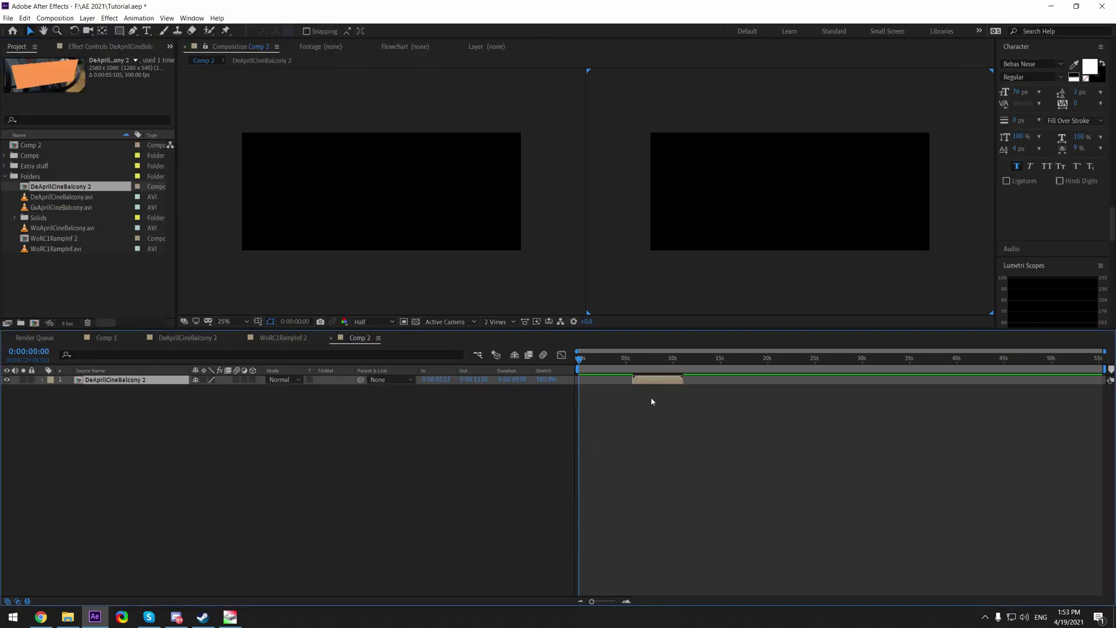
key(bracketleft)
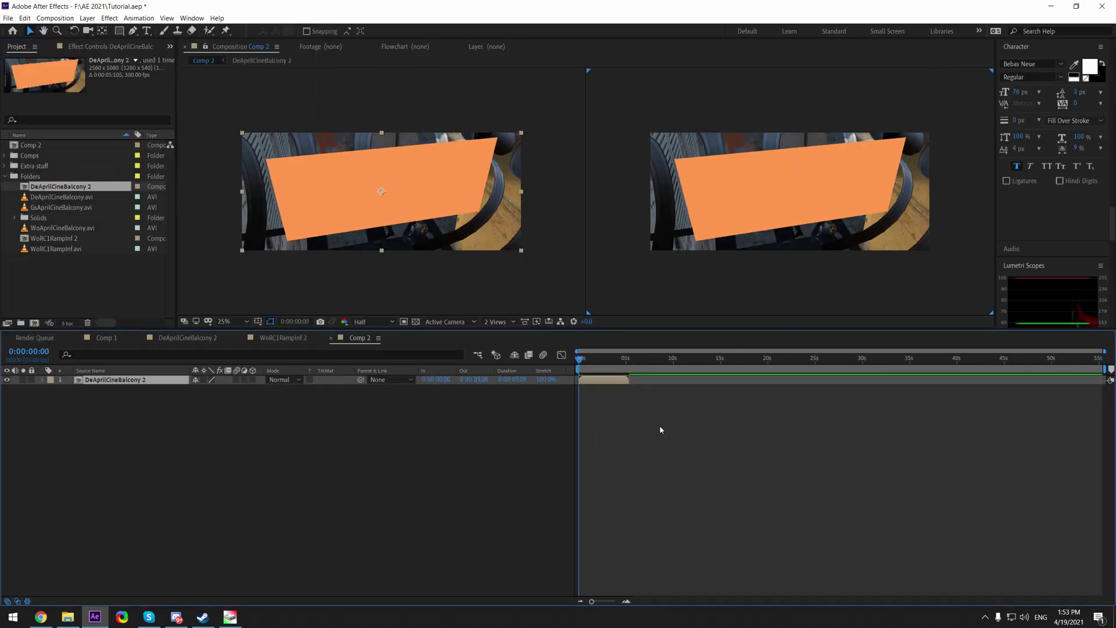
Play the nested composition to check how the solid follows the camera, and return to the DeAprilCineBalcony 2 composition.
key(space)
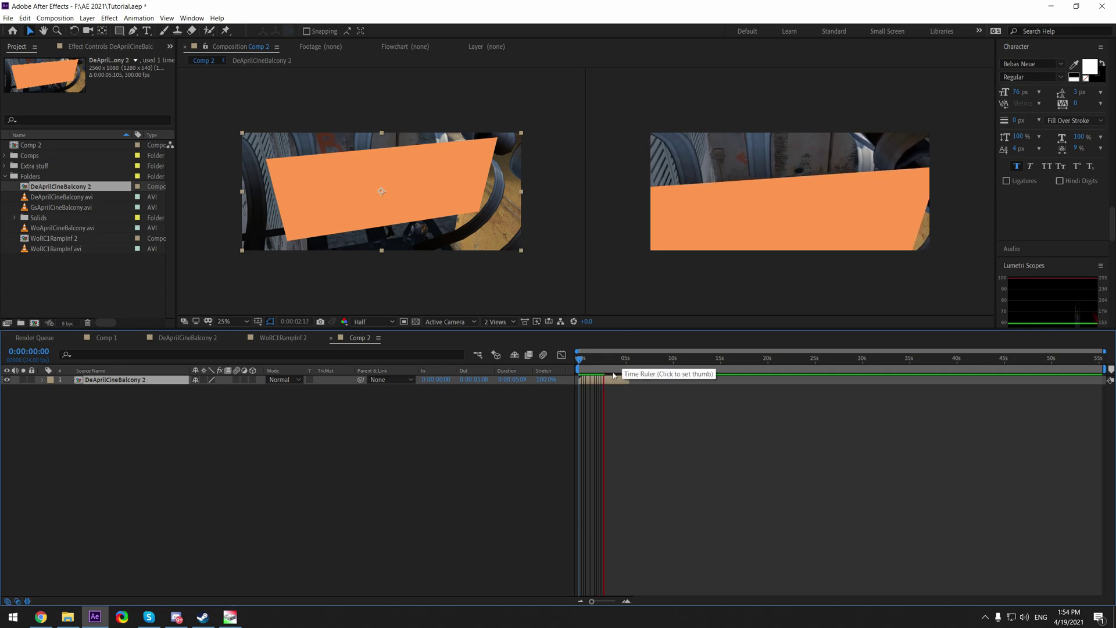
key(space)
click(284, 338)
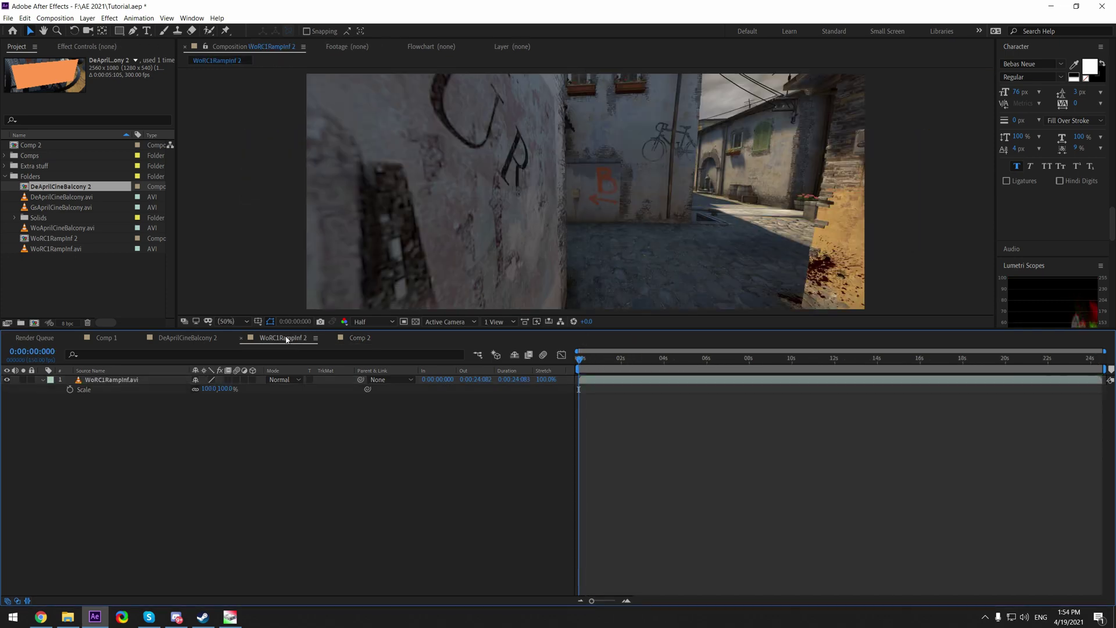
click(188, 337)
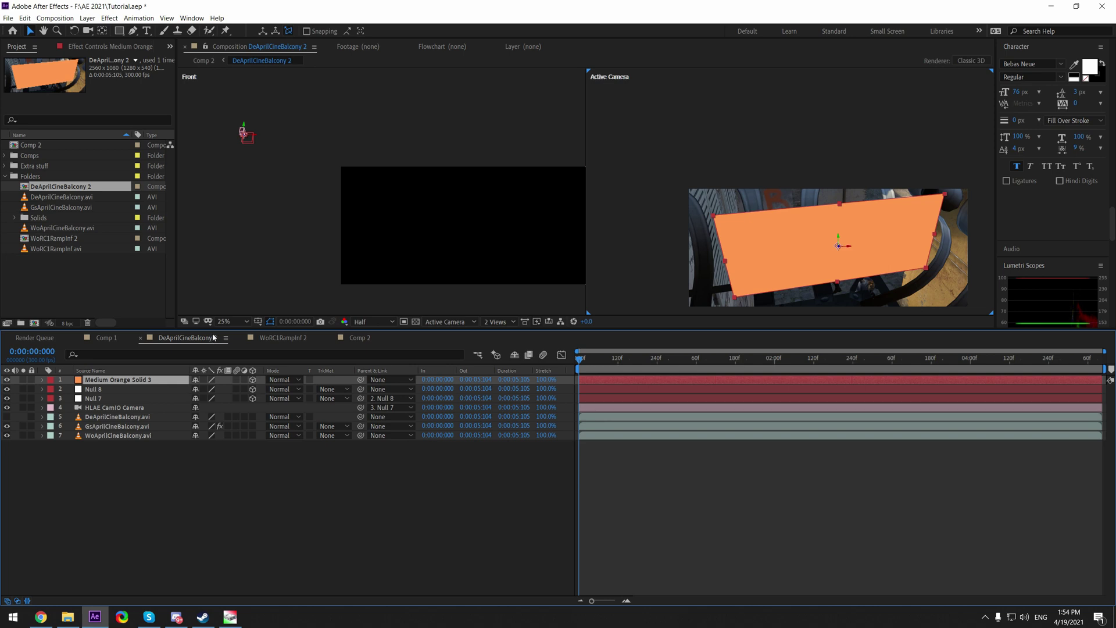
Expand the Transform properties of Null 8 and inspect its X and Z Position values.
click(42, 389)
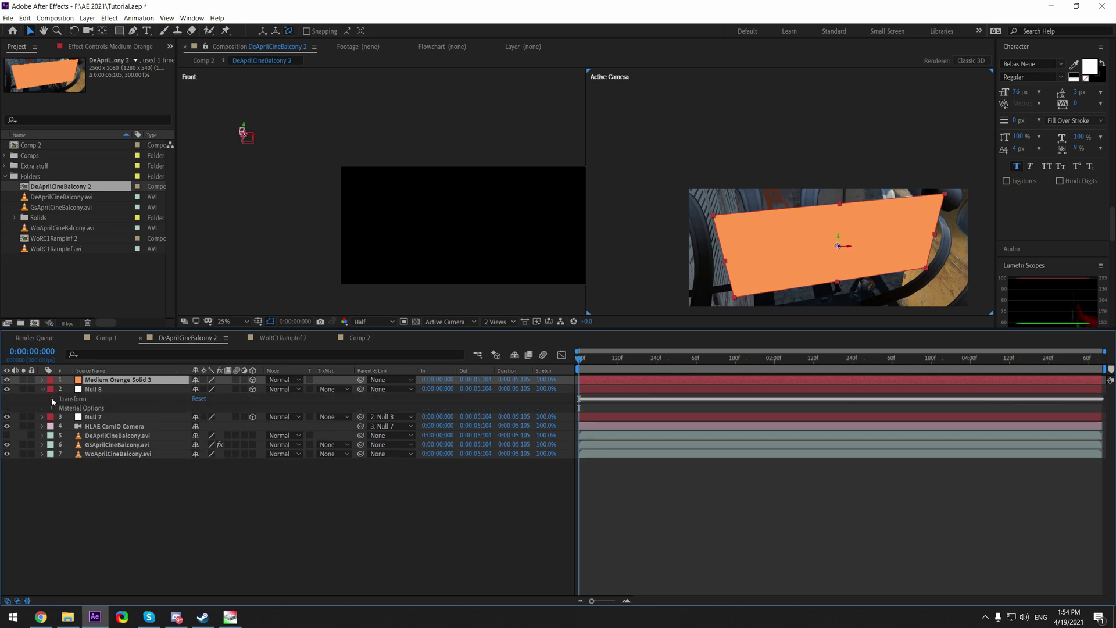
click(52, 399)
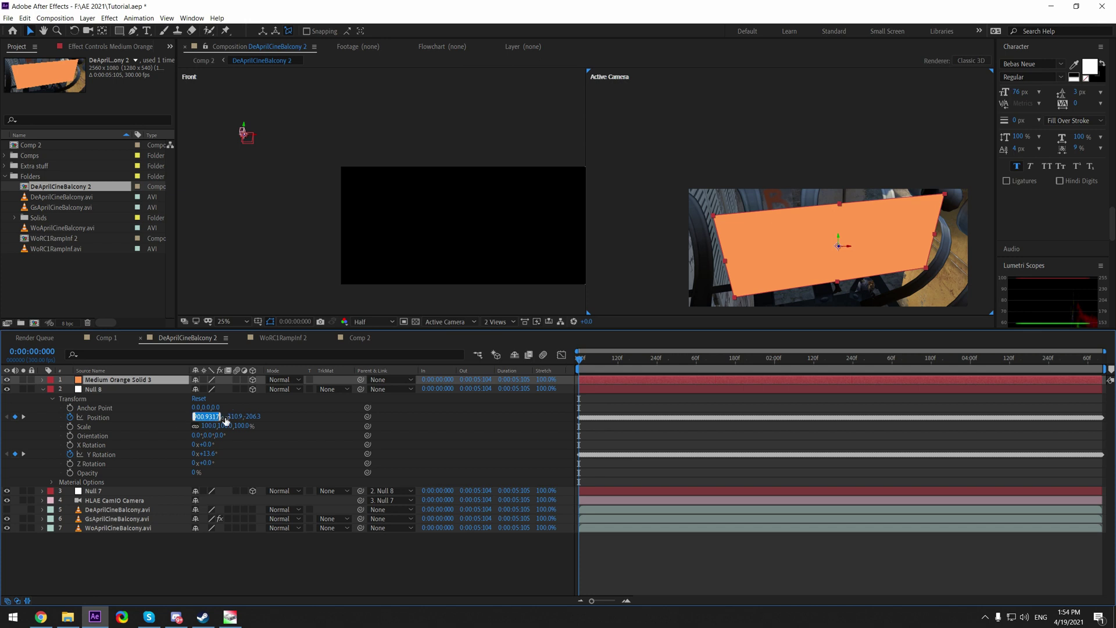
click(257, 417)
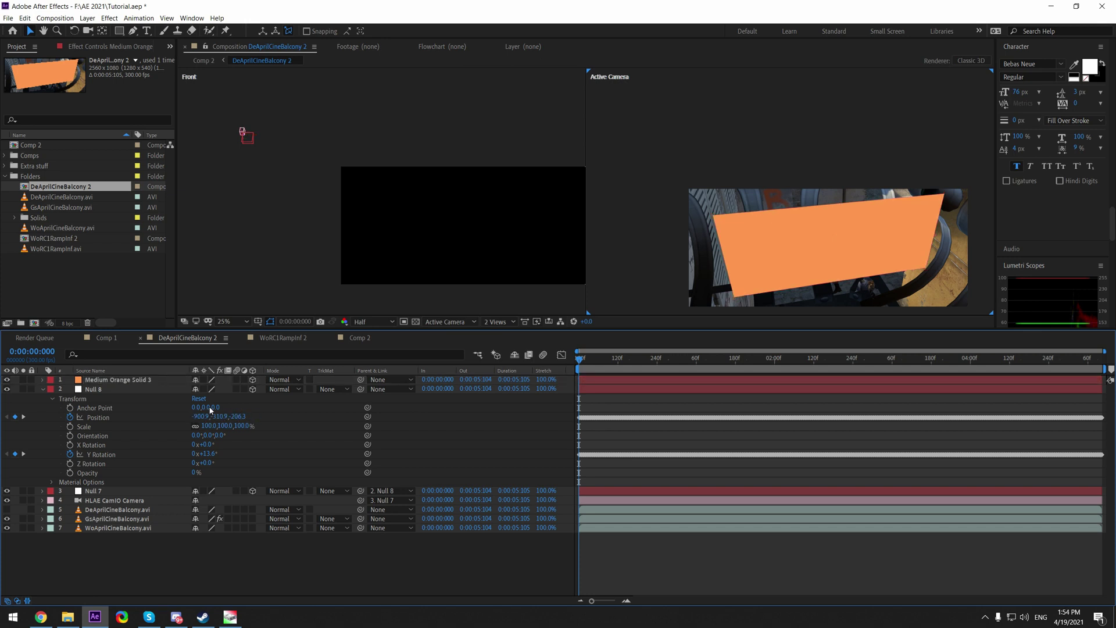
Expand Medium Orange Solid 3's Transform properties and set its Position to Null 8's values: -900.9, -310.9, -206.3.
click(42, 380)
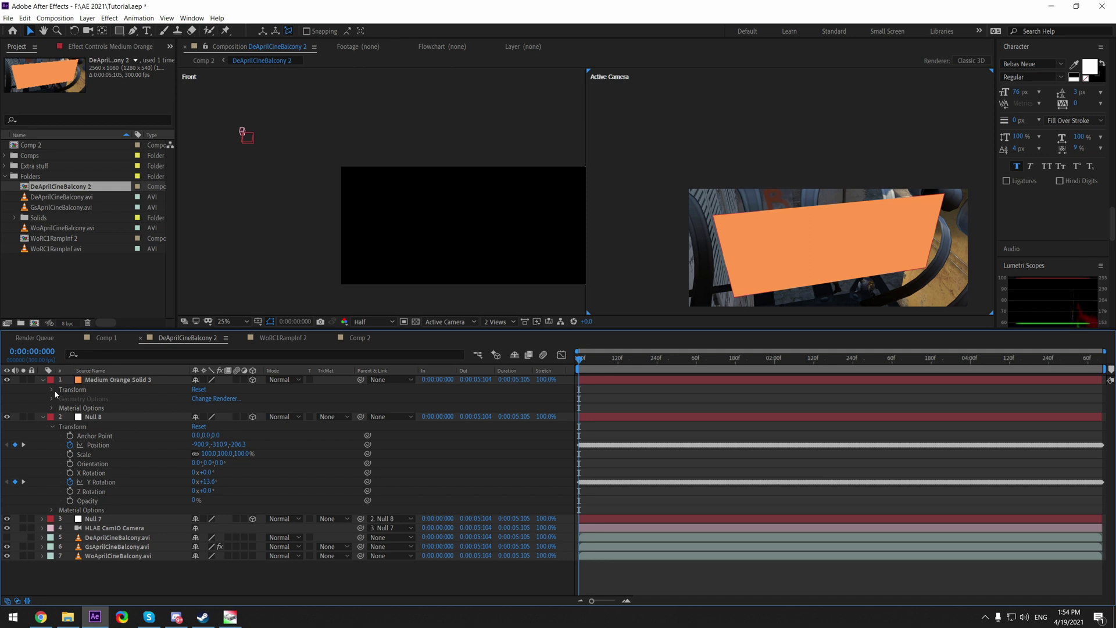
click(52, 390)
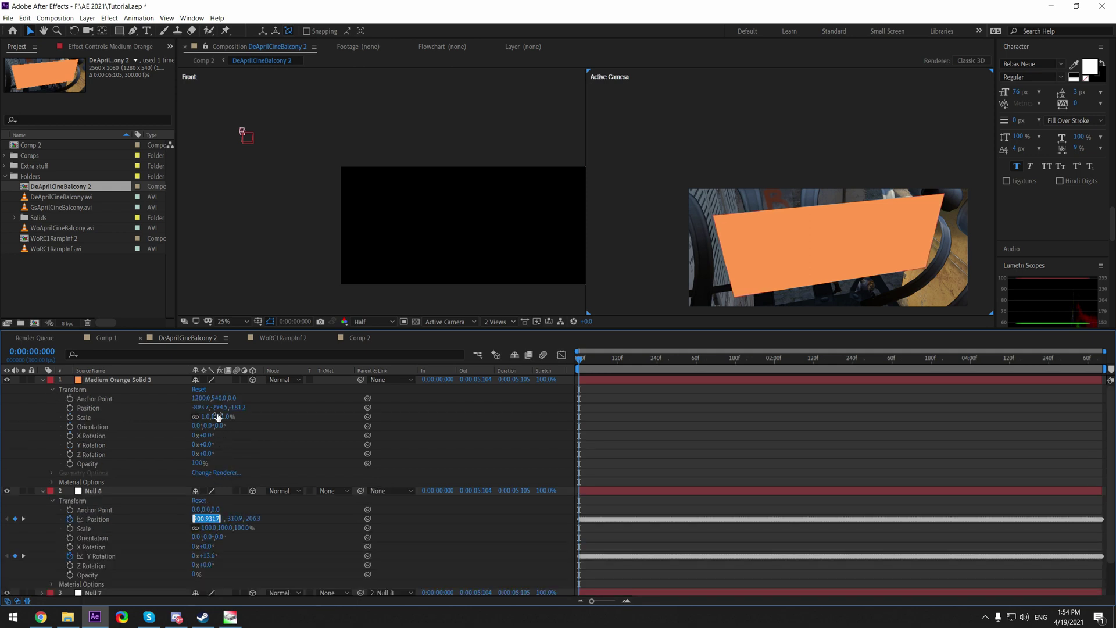
text(-900.9)
key(Return)
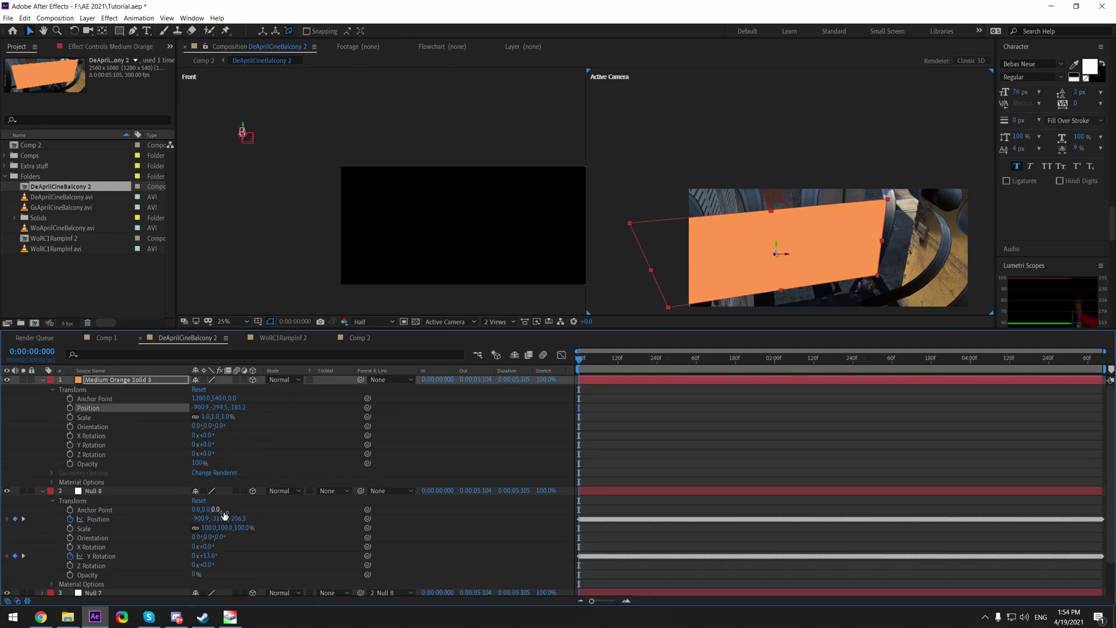
click(222, 518)
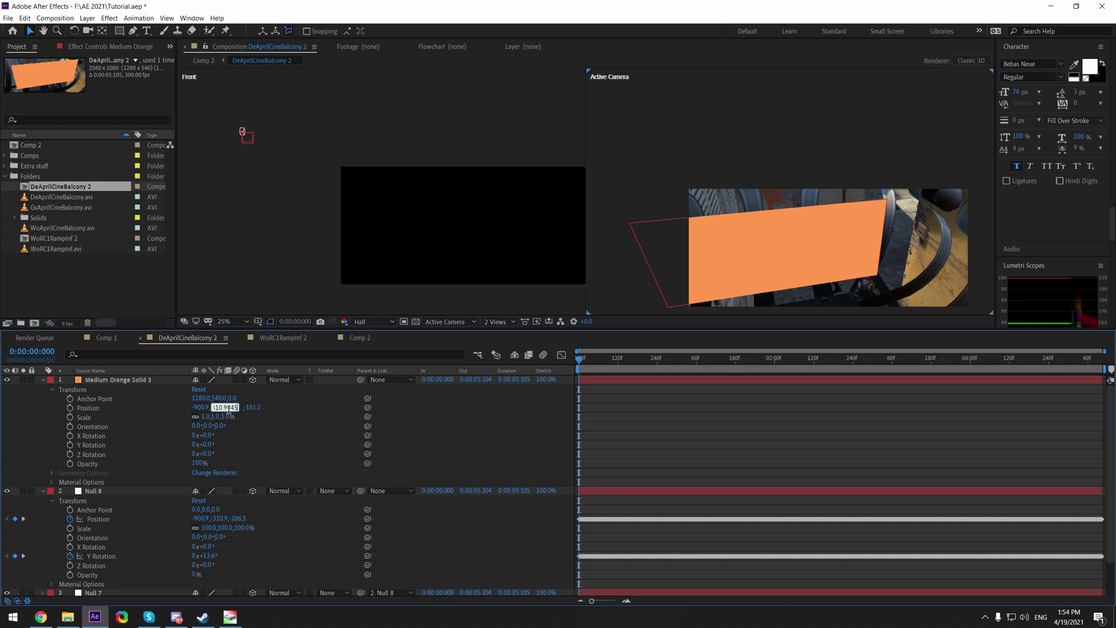
text(-310.9)
key(Return)
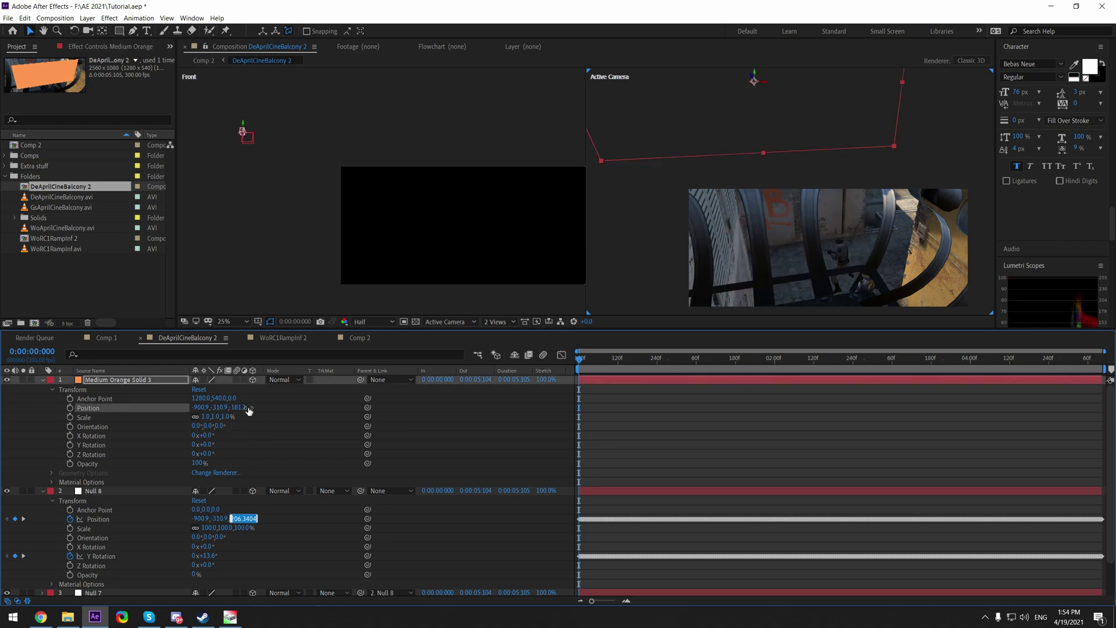
text(-206.3)
key(Return)
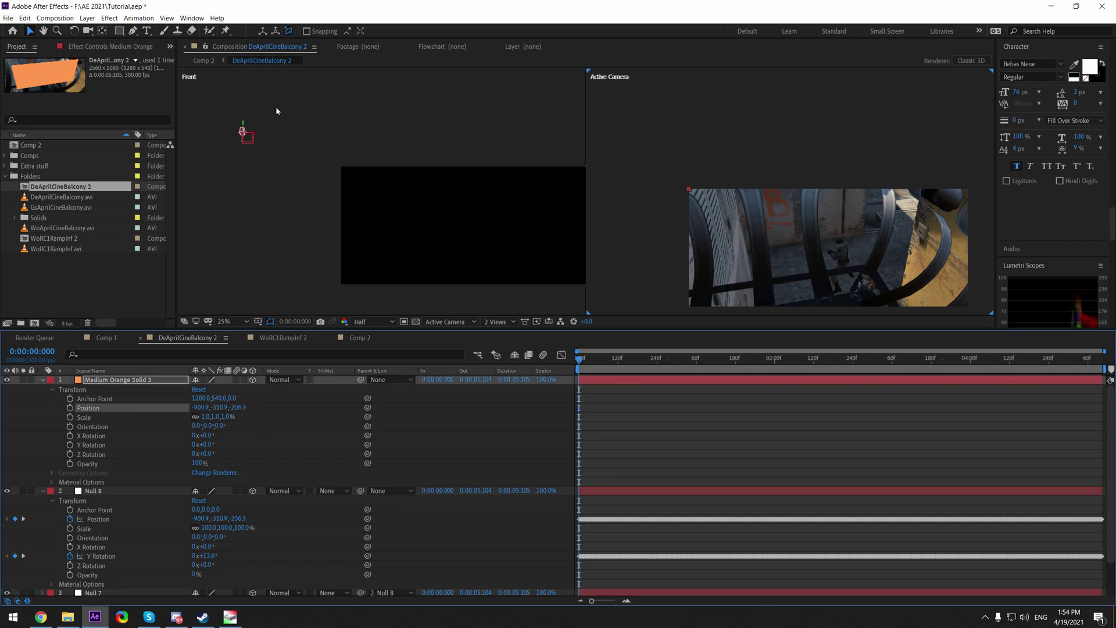
Move the orange solid out in front of the game camera, at about -884.5, -256.9, -122.4.
scroll(243, 132, up, 3)
click(304, 142)
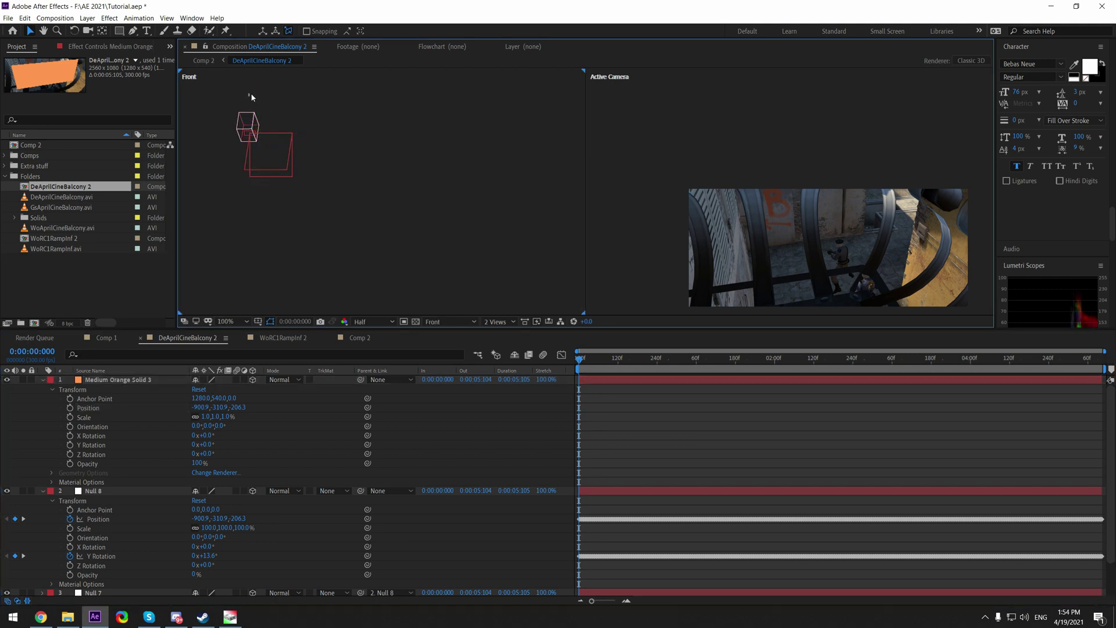
click(240, 130)
drag(250, 89, 218, 89)
key(ctrl+z)
key(ctrl+z)
drag(334, 192, 750, 75)
scroll(778, 216, down, 1)
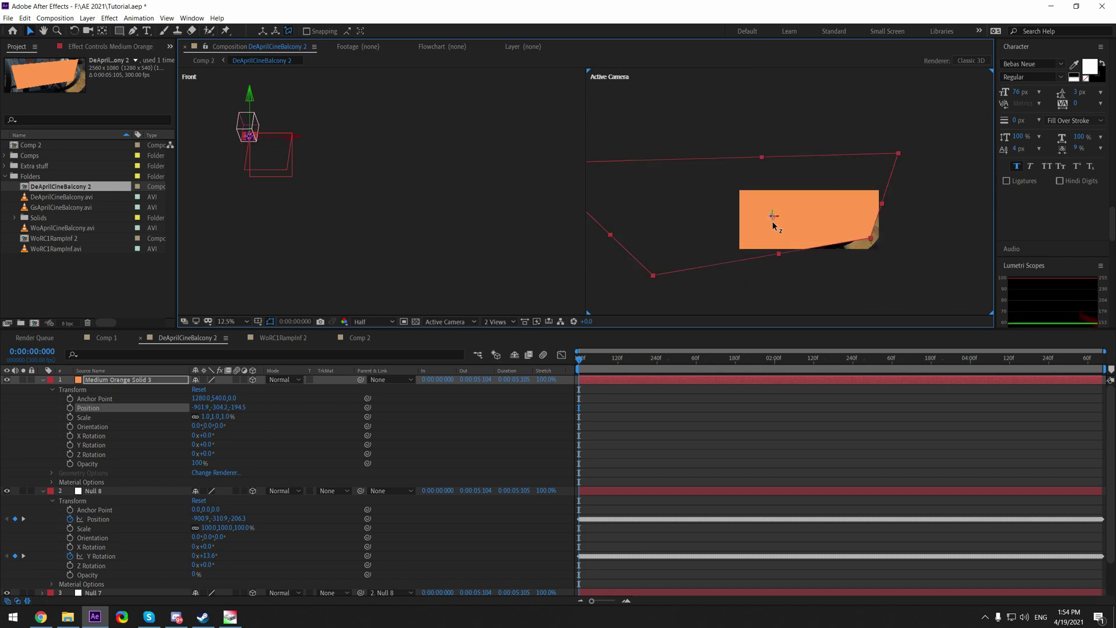
drag(773, 226, 810, 269)
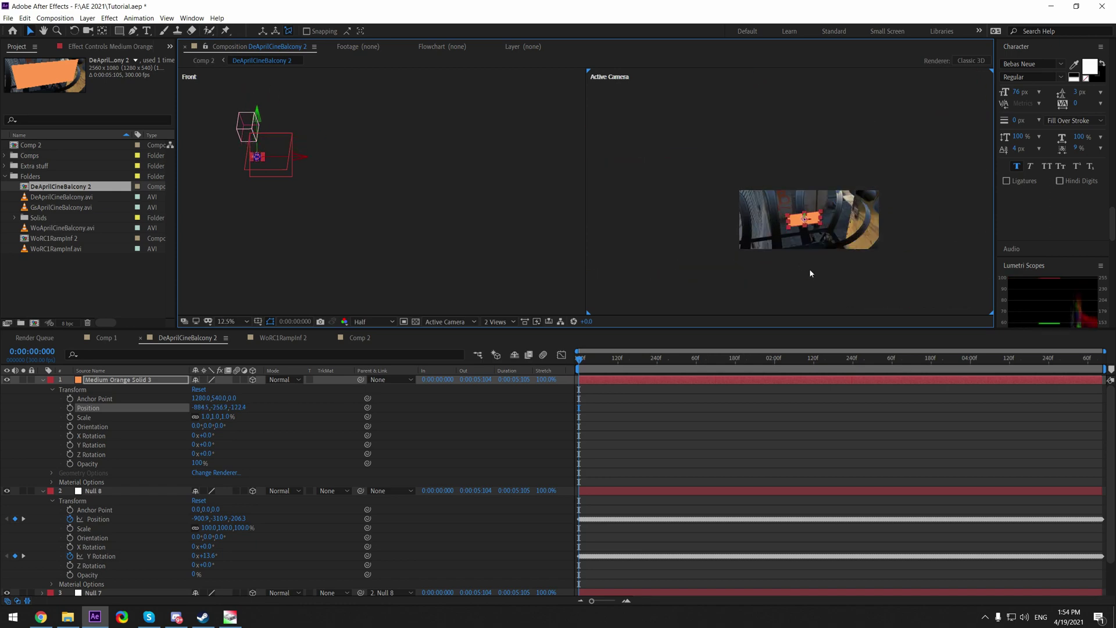
scroll(810, 269, up, 1)
Play Comp 2 and scrub between one and two seconds to check how the orange solid tracks the footage.
click(119, 337)
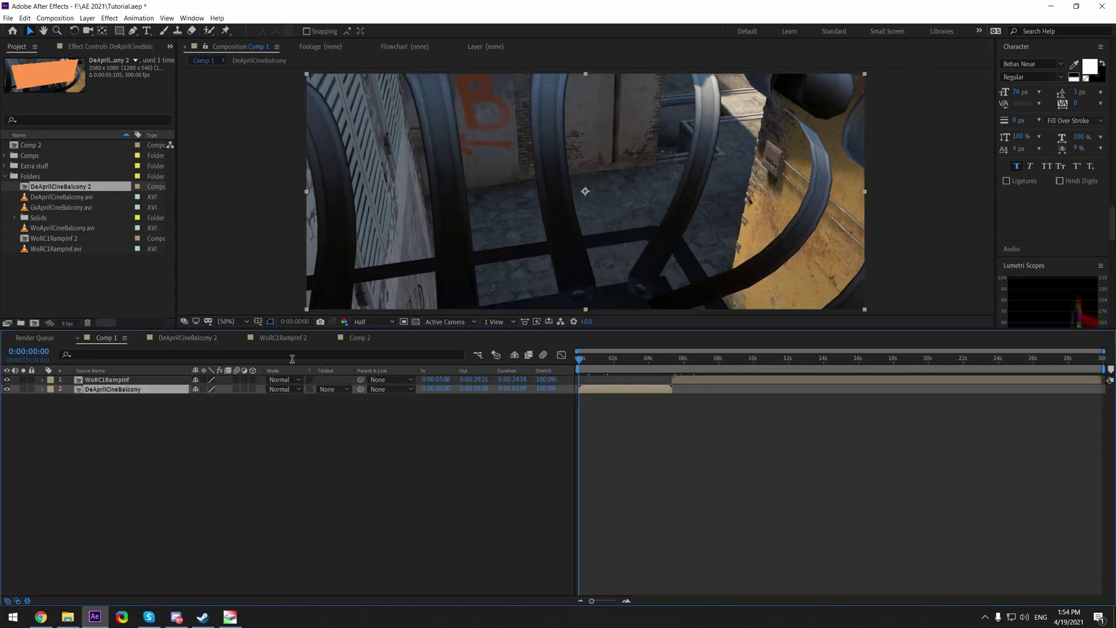
click(358, 339)
key(space)
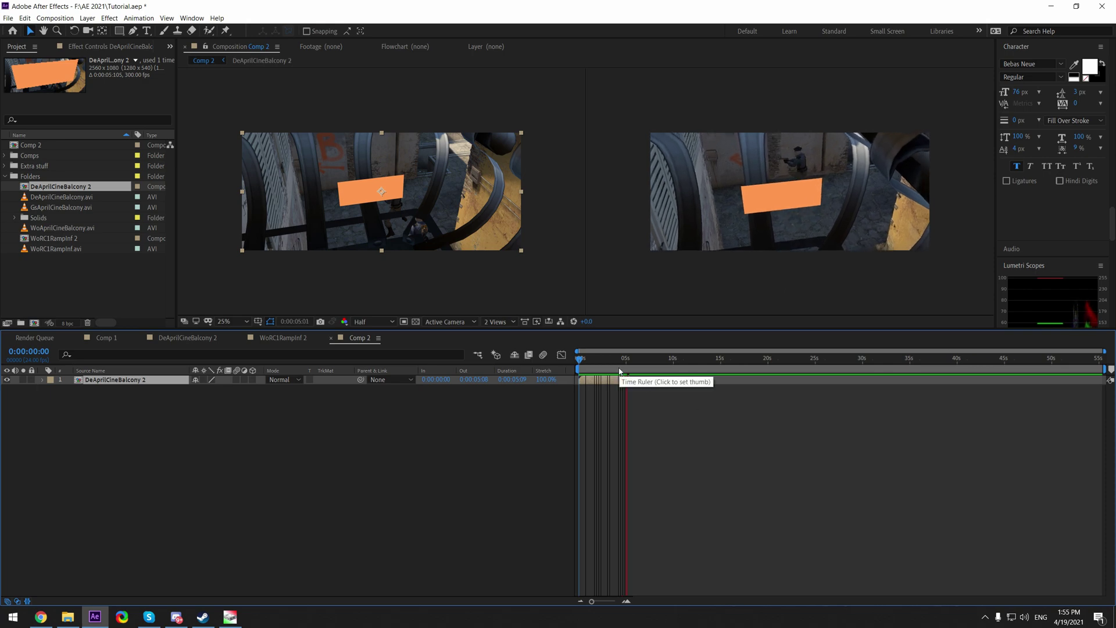
click(600, 373)
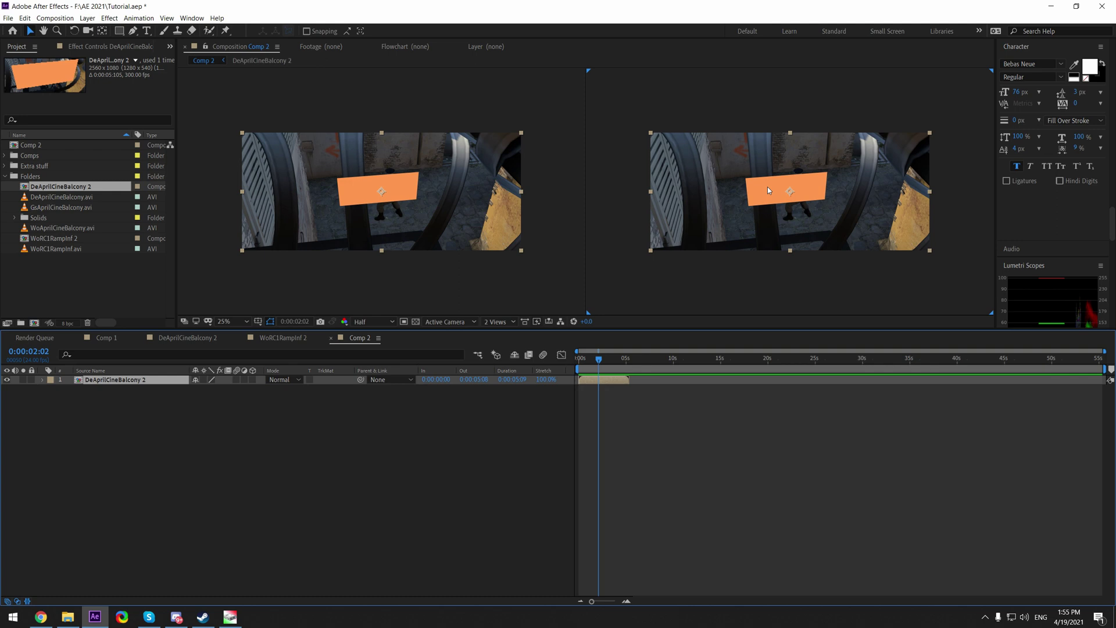
drag(601, 362, 593, 361)
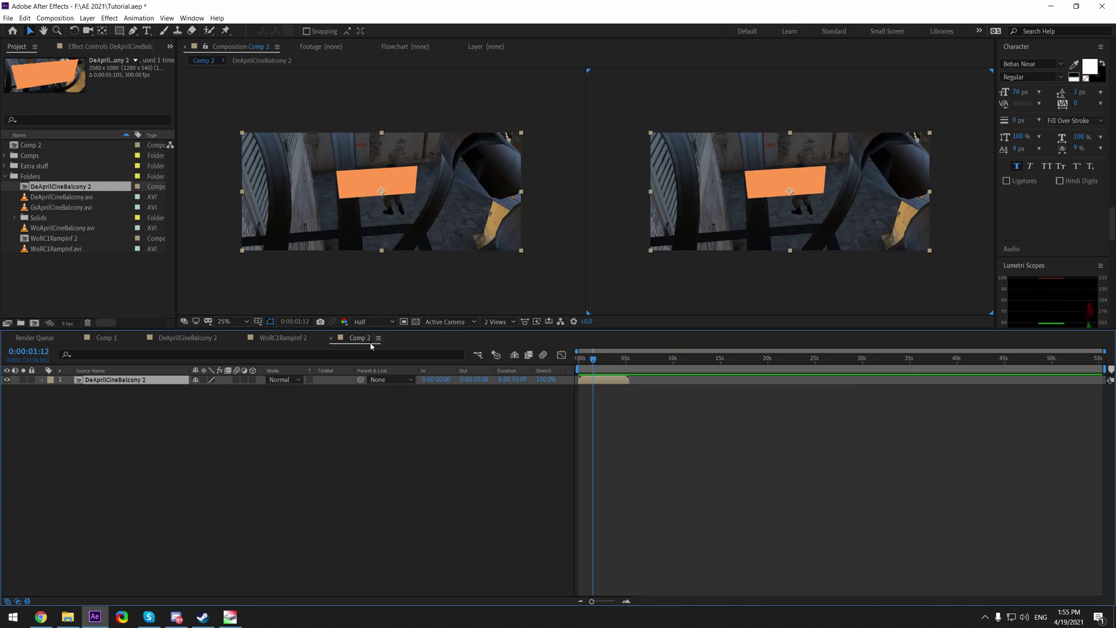
Open the WoRC1RampInf 2 composition and scrub its first two seconds to examine the camera movement.
click(299, 344)
key(s)
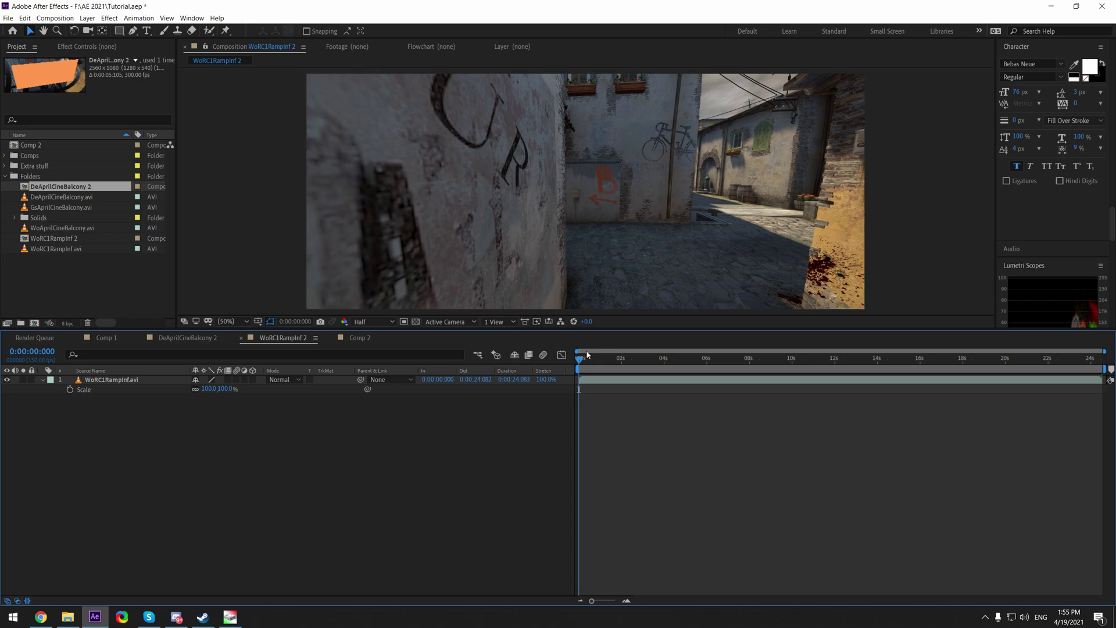
drag(581, 360, 630, 372)
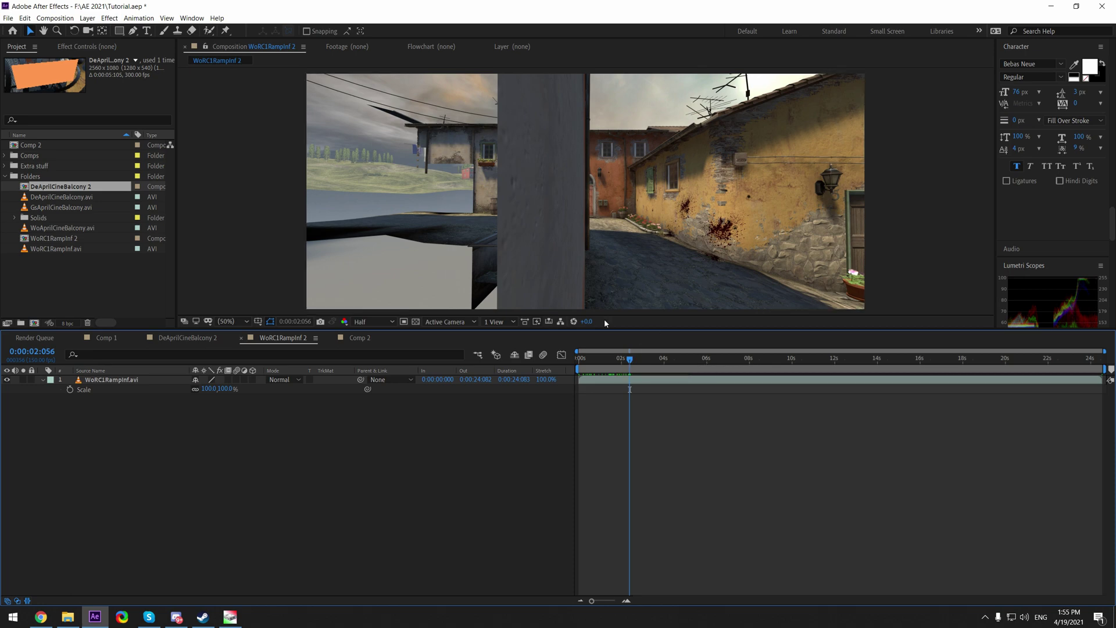
drag(629, 359, 579, 388)
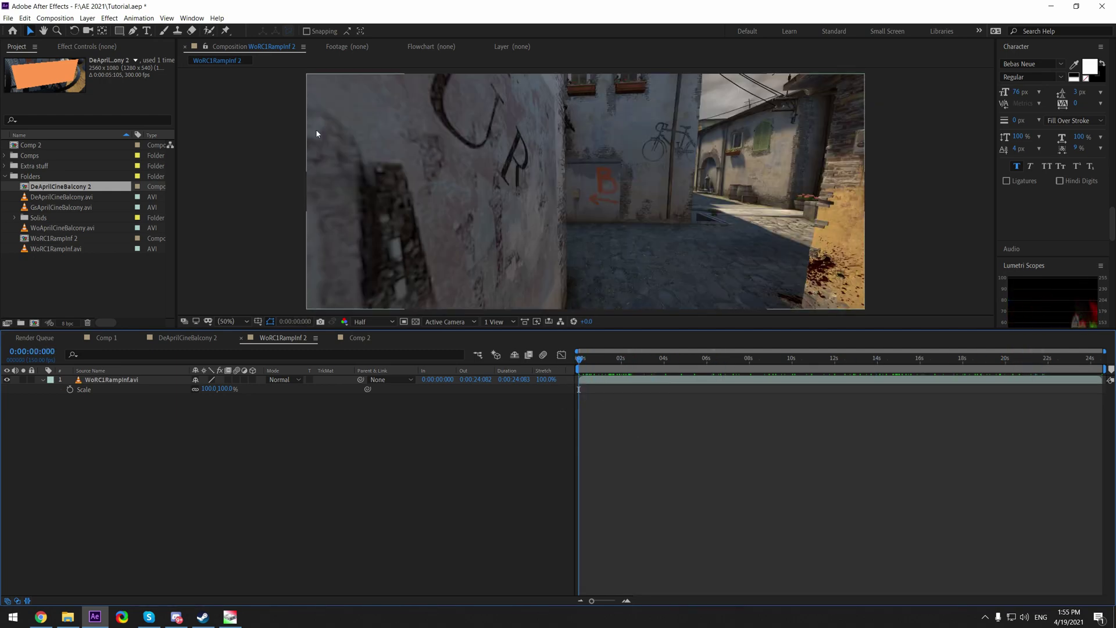
click(8, 18)
click(774, 450)
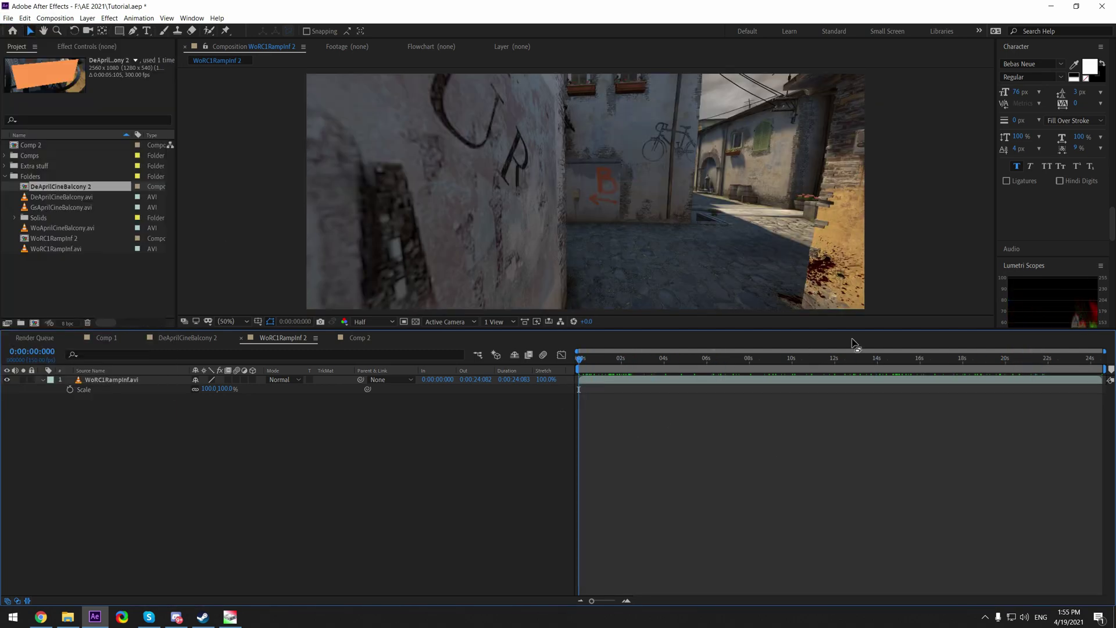
Open the WoRC1RampInf composition from the Extra stuff folder.
click(4, 166)
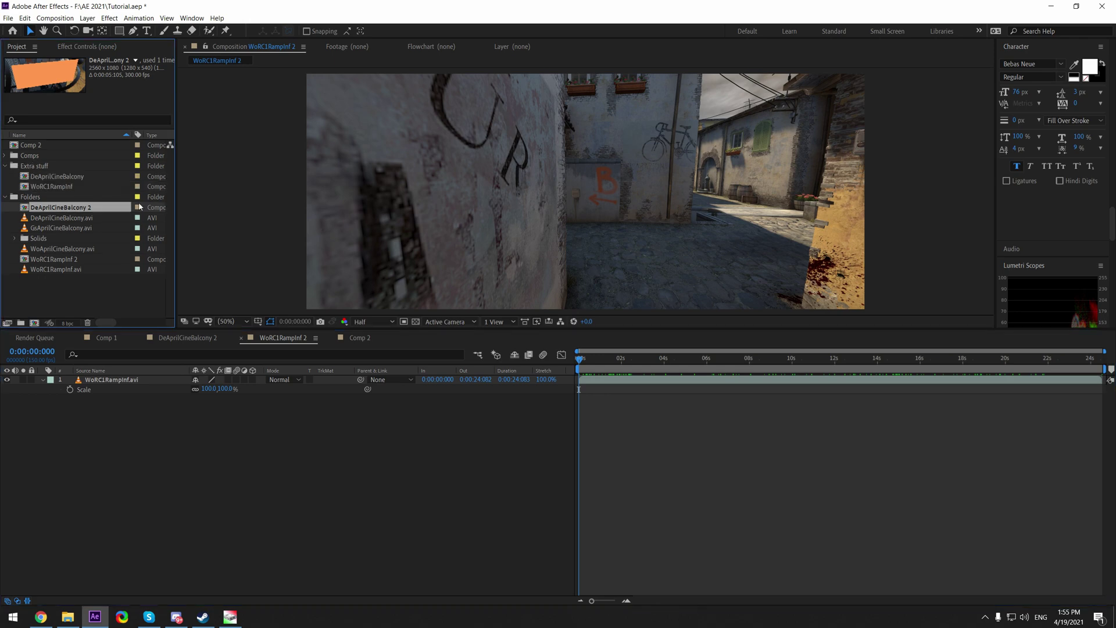
click(69, 186)
double_click(69, 185)
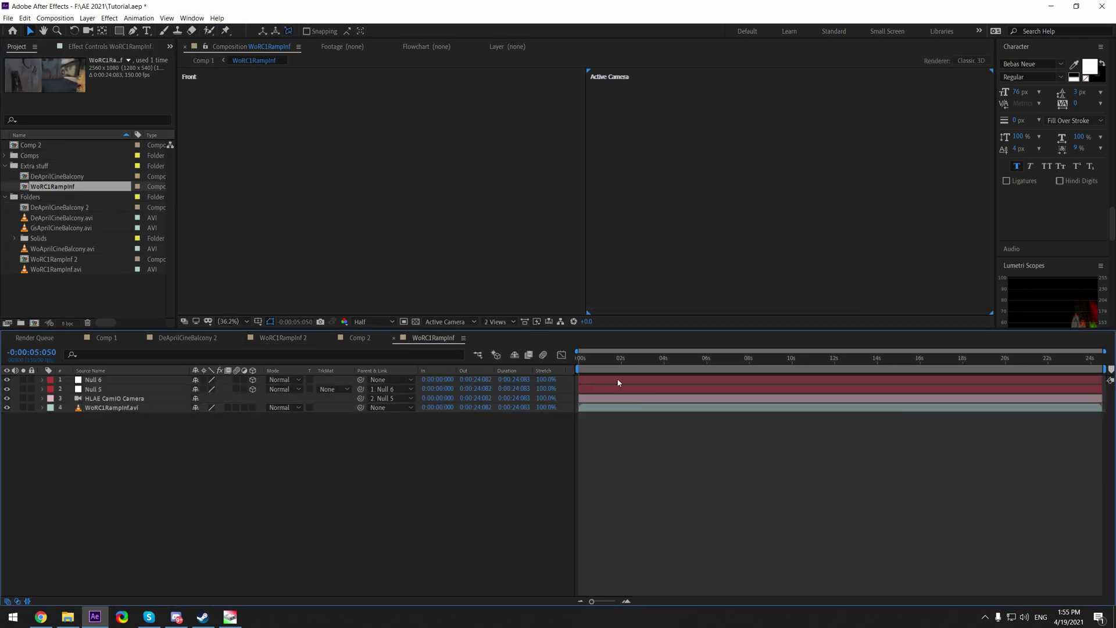
Create a 2560 x 1080 px solid in the WoRC1RampInf composition with the purple colour 692BDA.
right_click(656, 453)
mouse_move(698, 462)
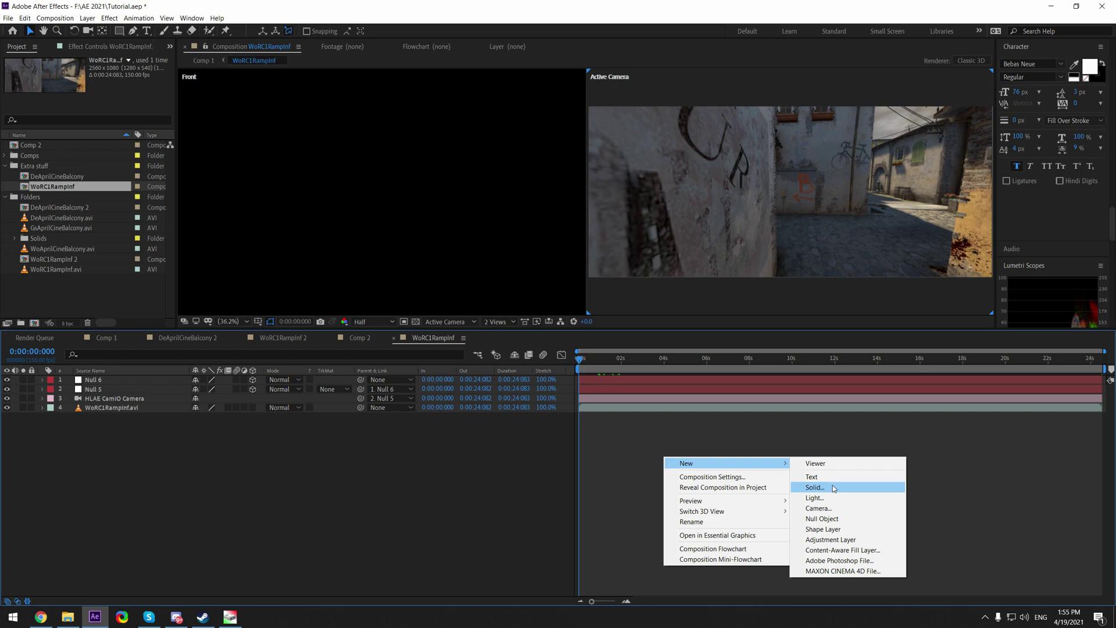
click(835, 488)
click(125, 190)
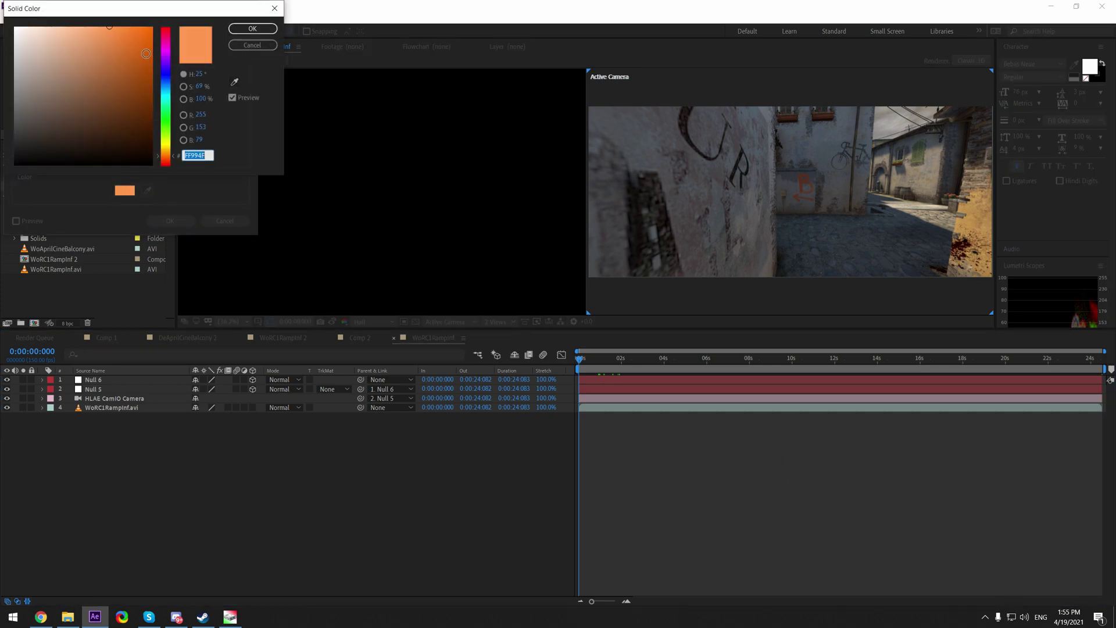
click(125, 47)
click(165, 64)
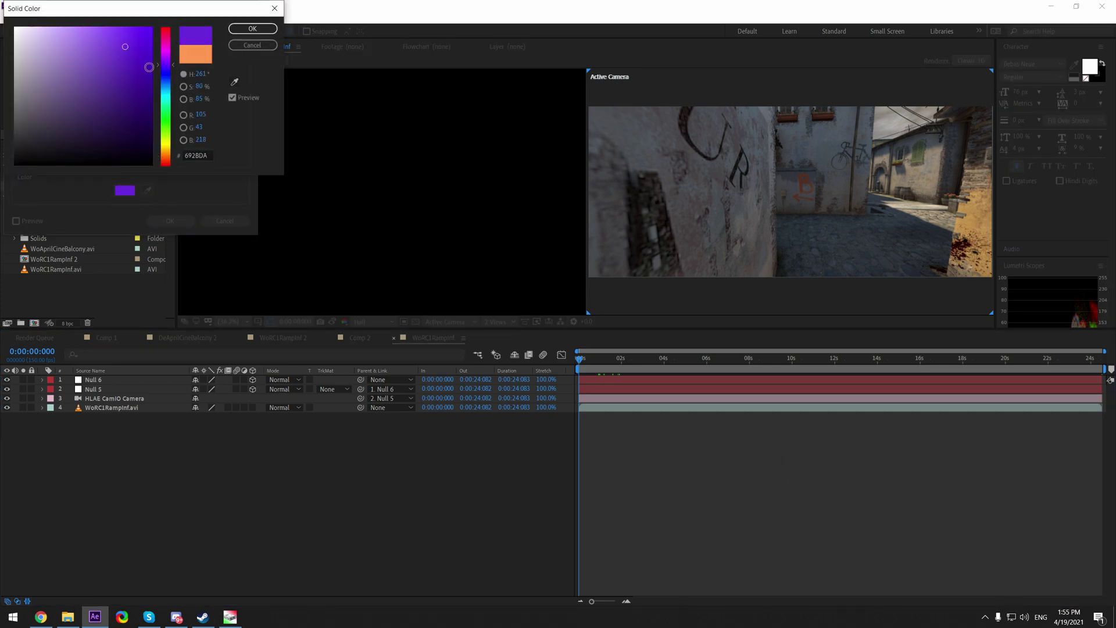
click(253, 30)
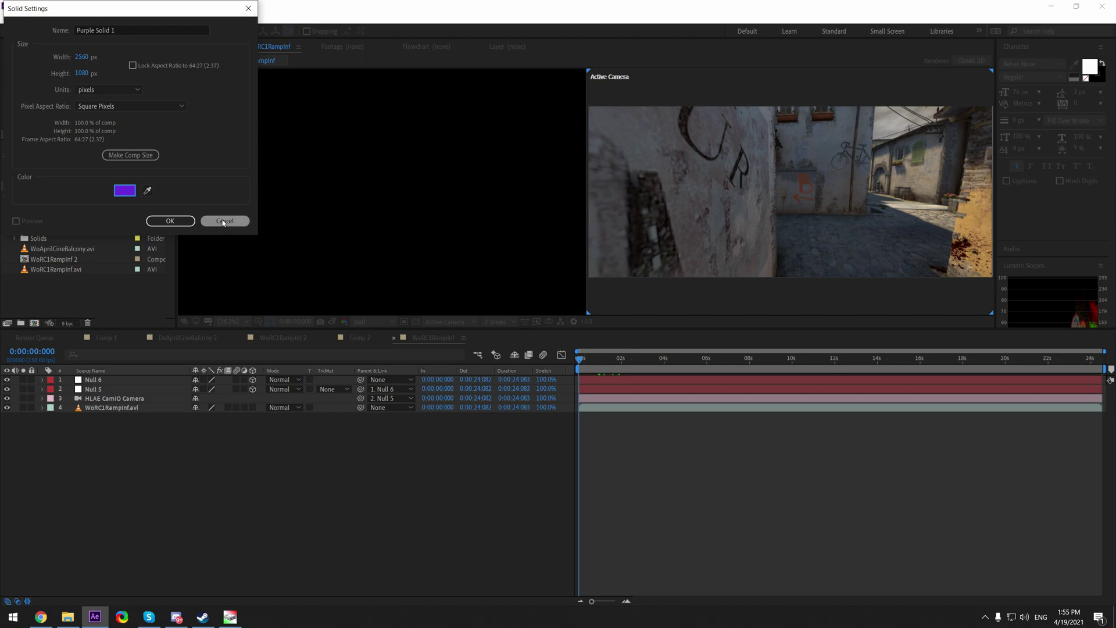
click(170, 221)
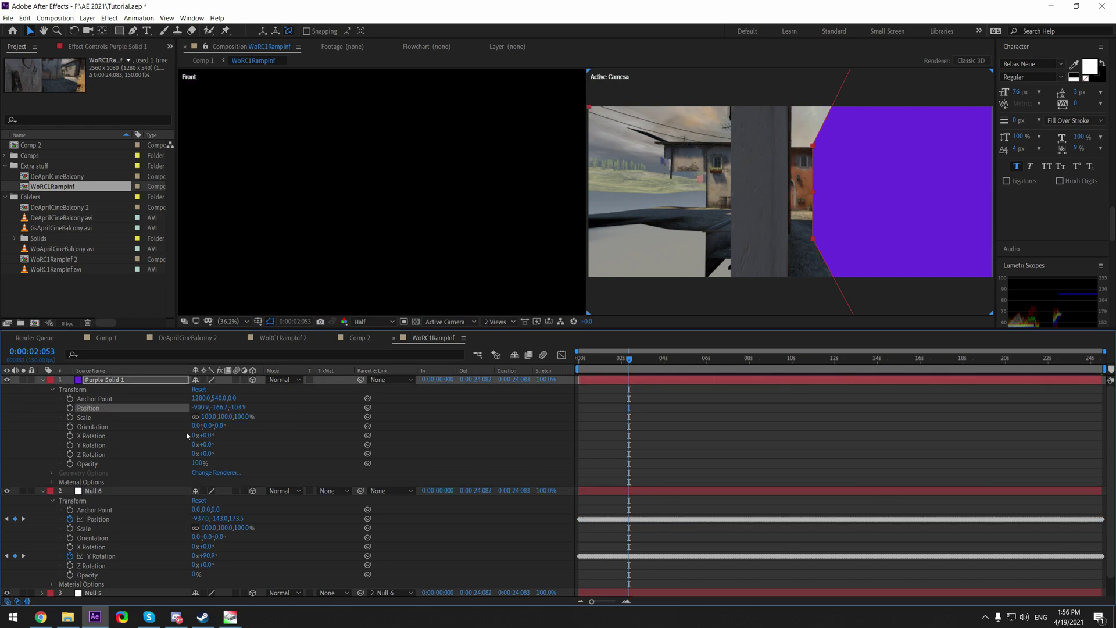
Scale the purple solid to 1% and, using the Top view, move it into the camera's view at about -905, -145, 184.
scroll(880, 145, up, 1)
scroll(438, 223, down, 3)
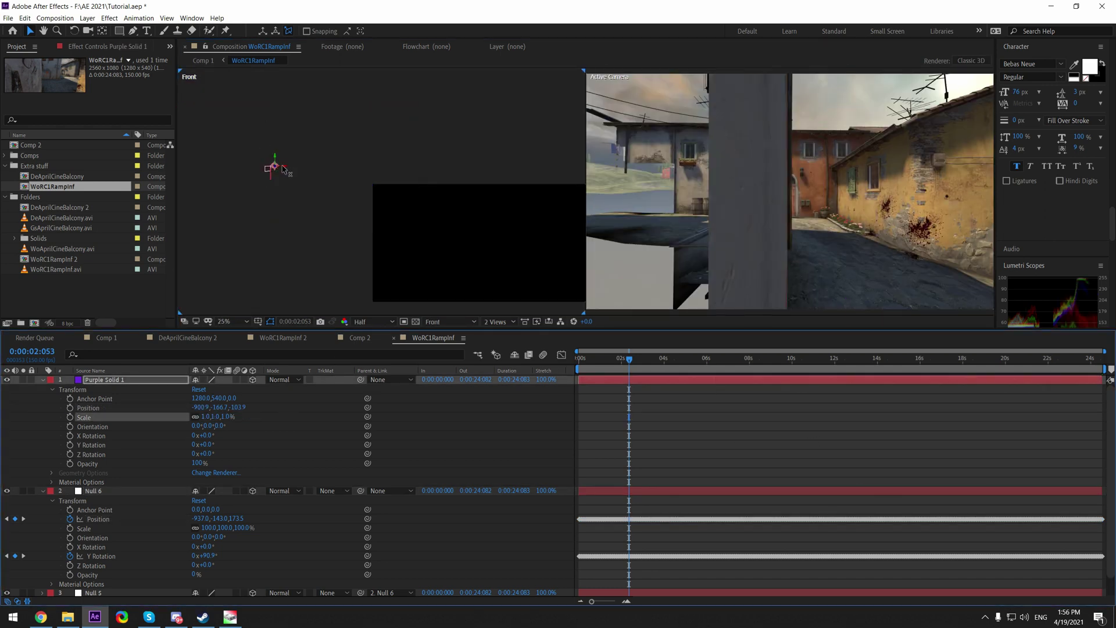
scroll(271, 169, up, 3)
drag(287, 163, 289, 165)
key(ctrl+z)
click(437, 322)
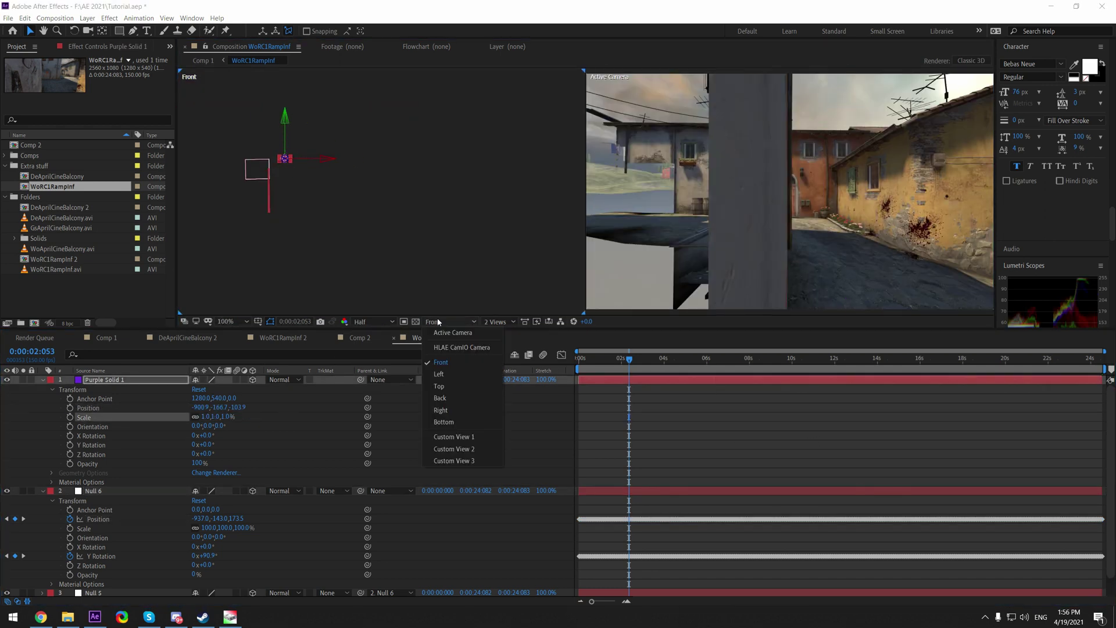
click(437, 386)
scroll(343, 229, up, 2)
drag(345, 227, 344, 165)
click(735, 92)
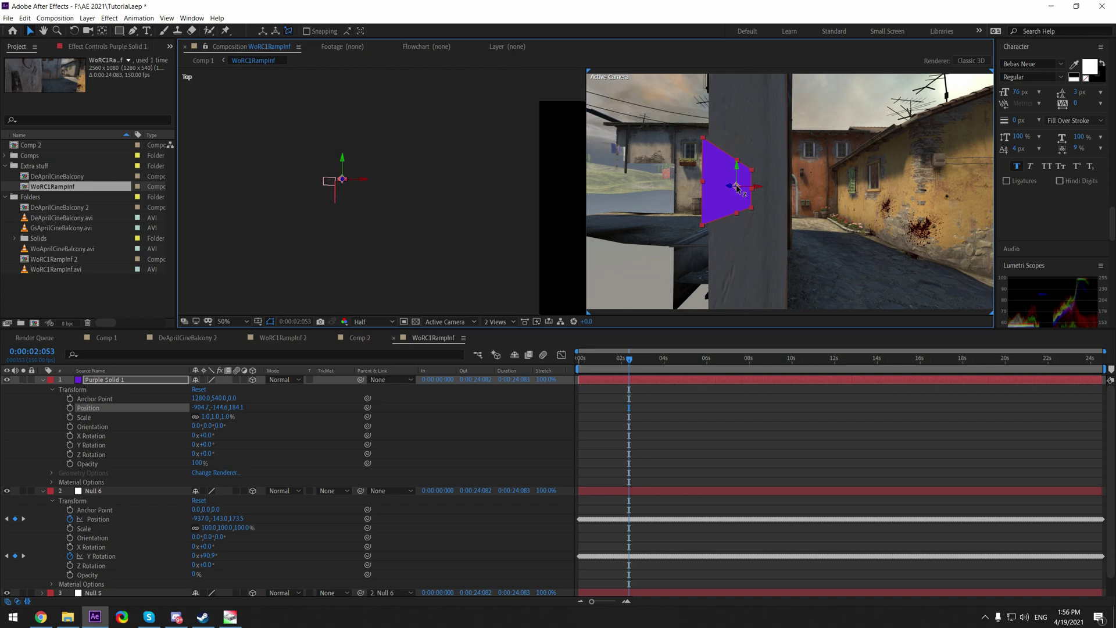
Try to adjust the purple solid's orientation, scrub ahead to check it, and undo the change.
drag(690, 356, 636, 362)
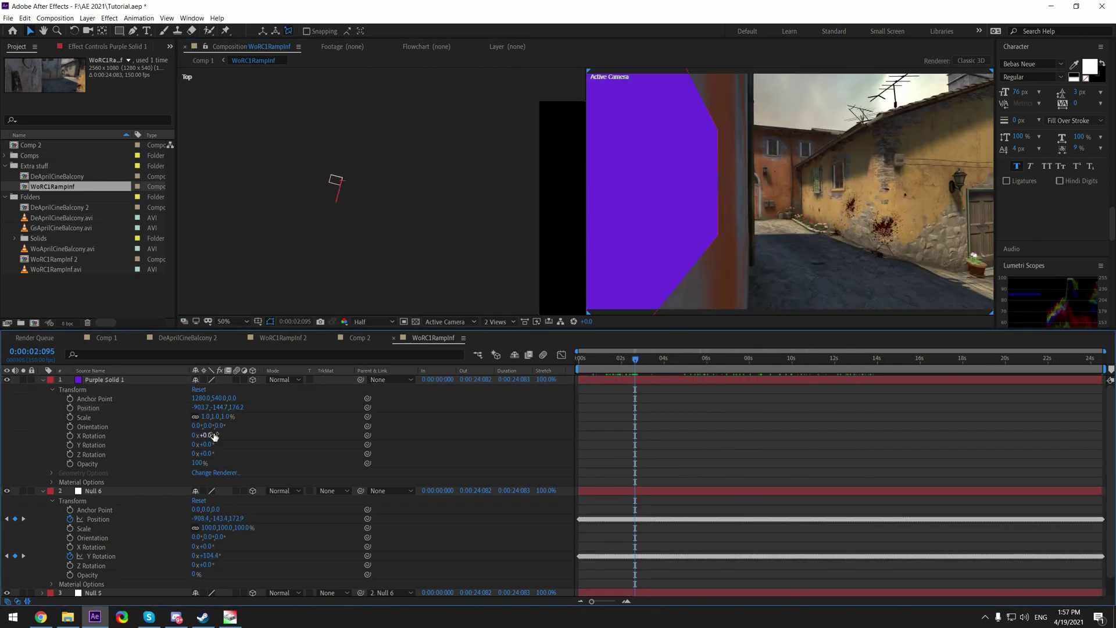
drag(210, 426, 217, 426)
drag(636, 360, 718, 362)
click(839, 187)
key(ctrl+z)
Nudge the purple solid at 0:00:06:058 to a position of about -903.7, -144.7, 174.7.
click(721, 379)
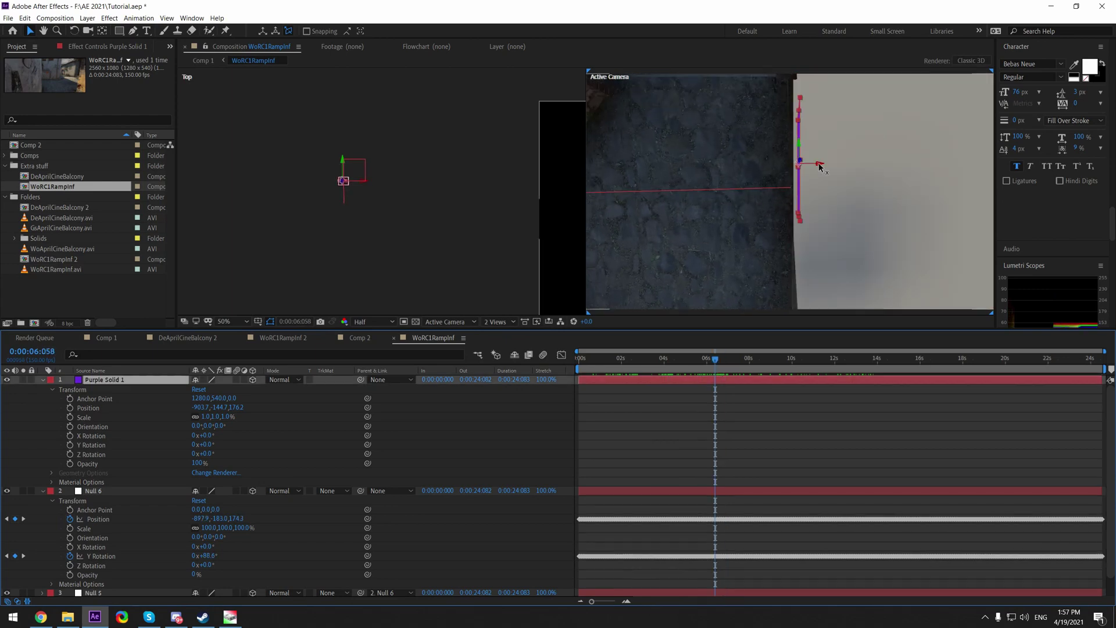
drag(820, 165, 813, 165)
scroll(814, 165, up, 2)
scroll(789, 192, down, 2)
Scrub to 0:00:15:130 to check the purple solid from the opposite side and set its scale to 2%.
drag(762, 361, 898, 380)
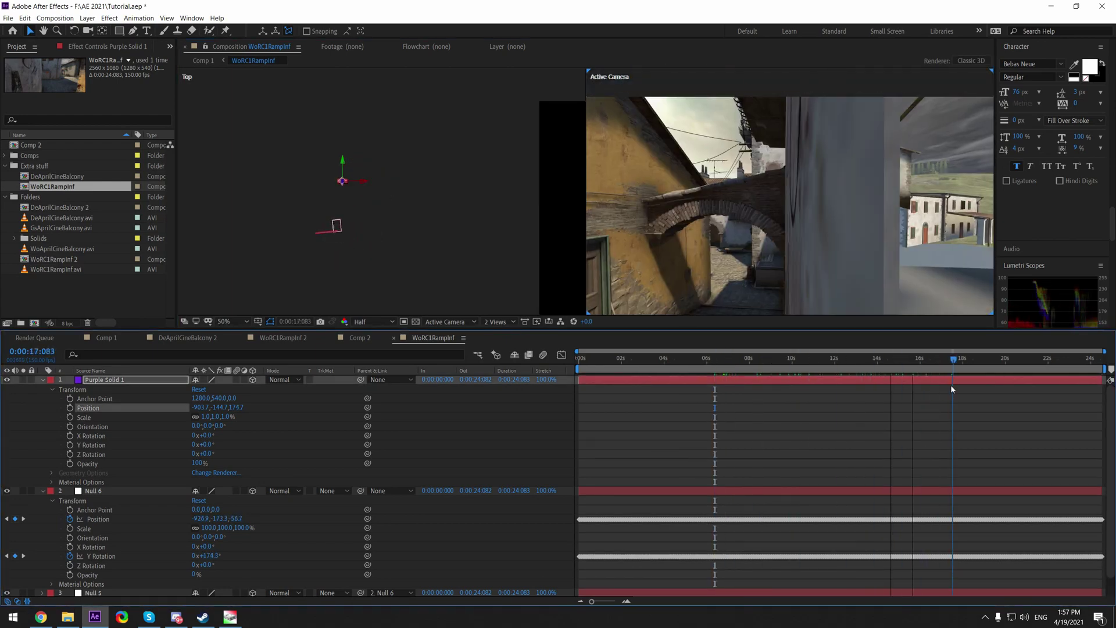
drag(951, 385, 915, 399)
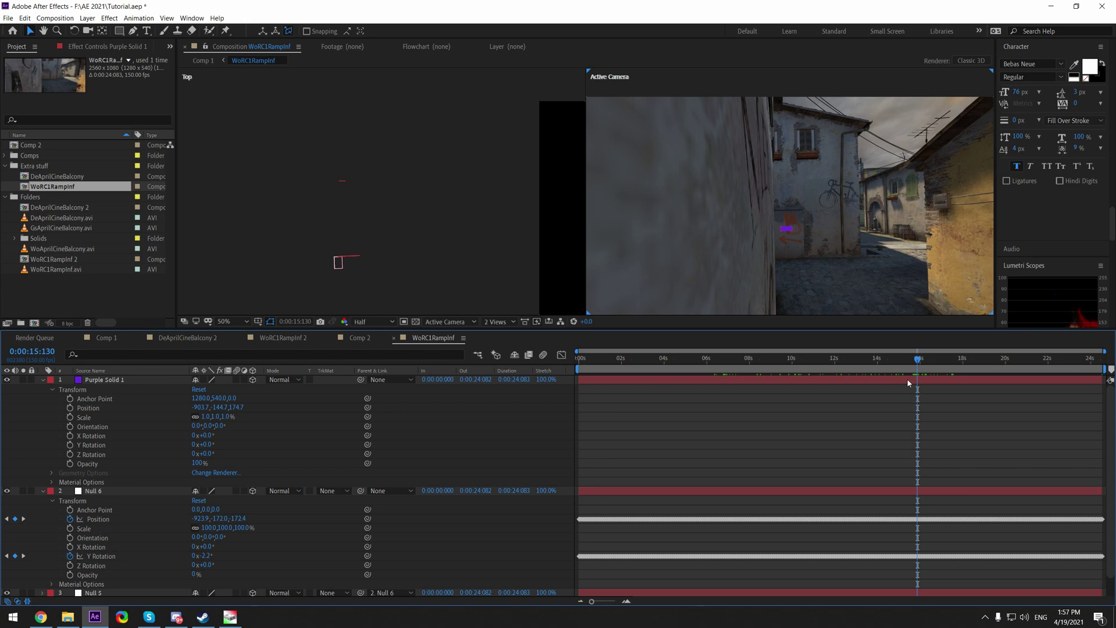
click(907, 379)
click(840, 412)
click(222, 418)
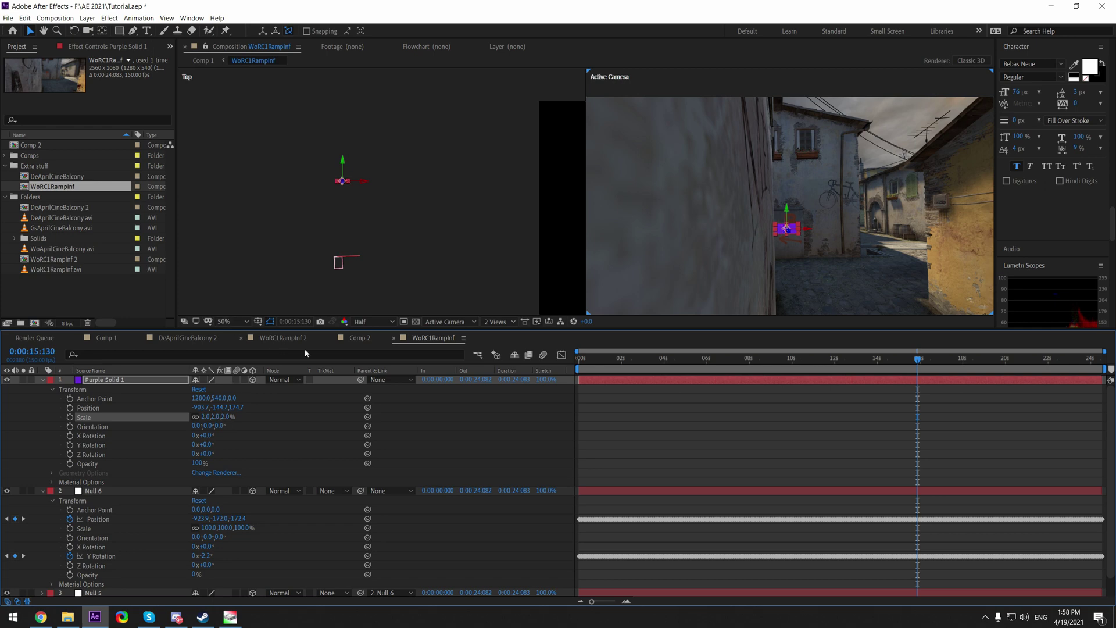
click(746, 379)
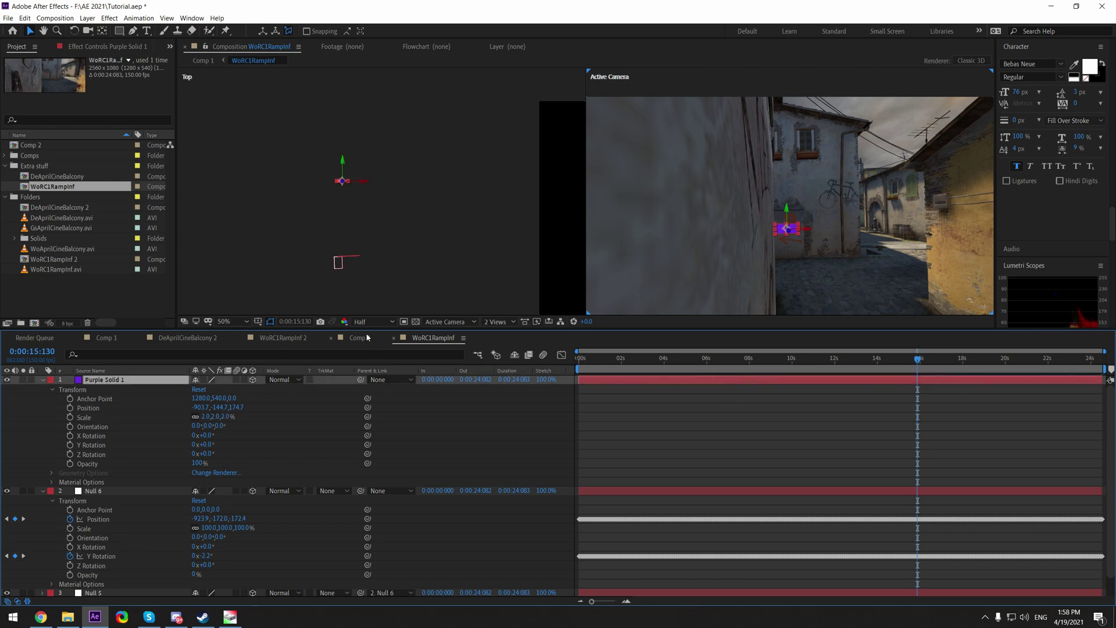
Return to the DeAprilCineBalcony 2 composition by way of WoRC1RampInf 2.
click(285, 337)
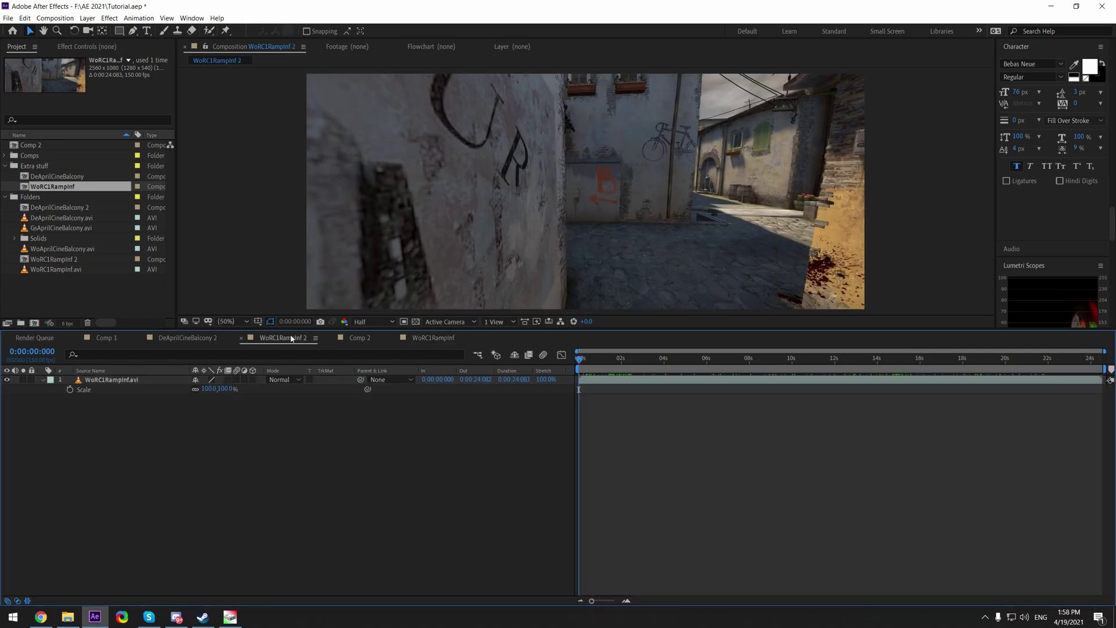
click(192, 337)
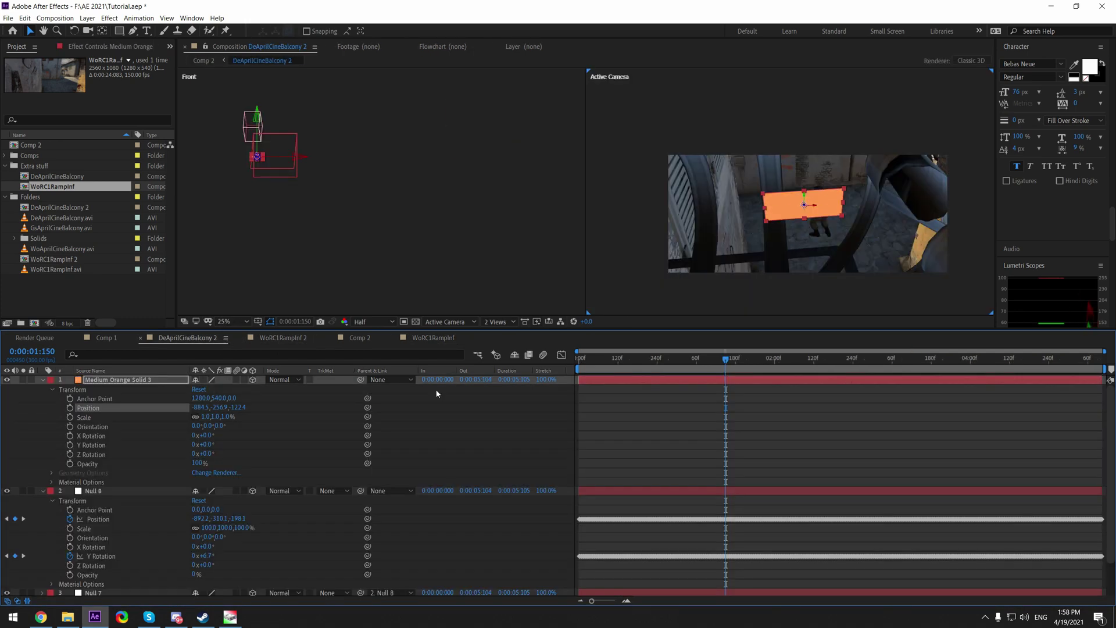
Hide the orange solid and paste the copied purple solid into the DeAprilCineBalcony 2 composition.
click(709, 400)
click(635, 378)
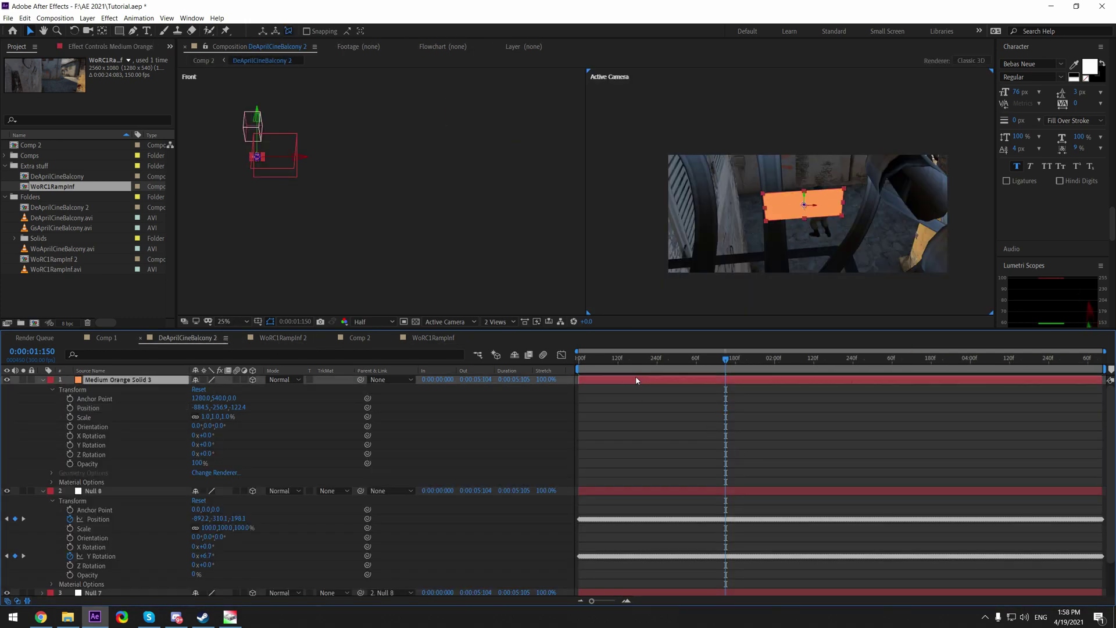
click(8, 380)
click(660, 435)
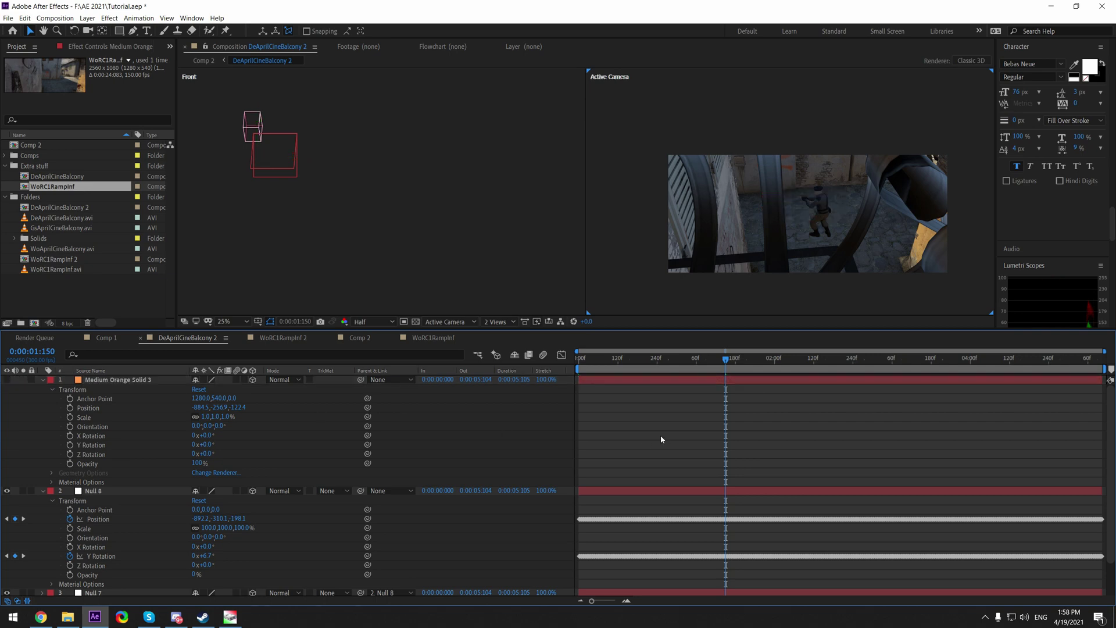
key(ctrl+v)
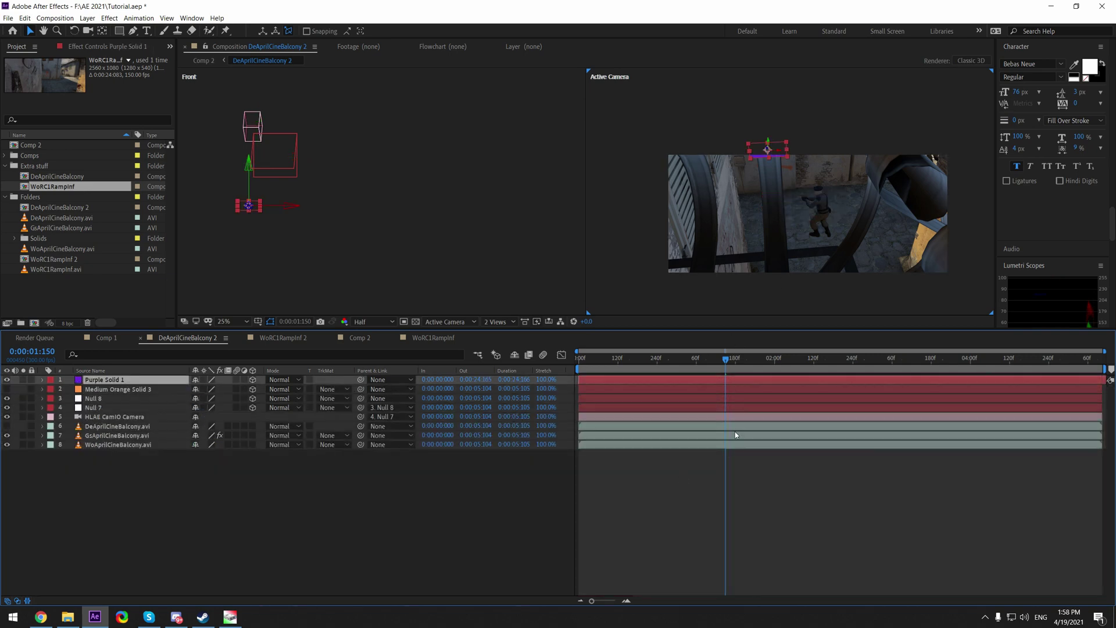
Scrub to 0:00:03:104 to check the pasted purple solid, expand its transform properties and examine its Position values.
click(735, 459)
drag(726, 360, 913, 380)
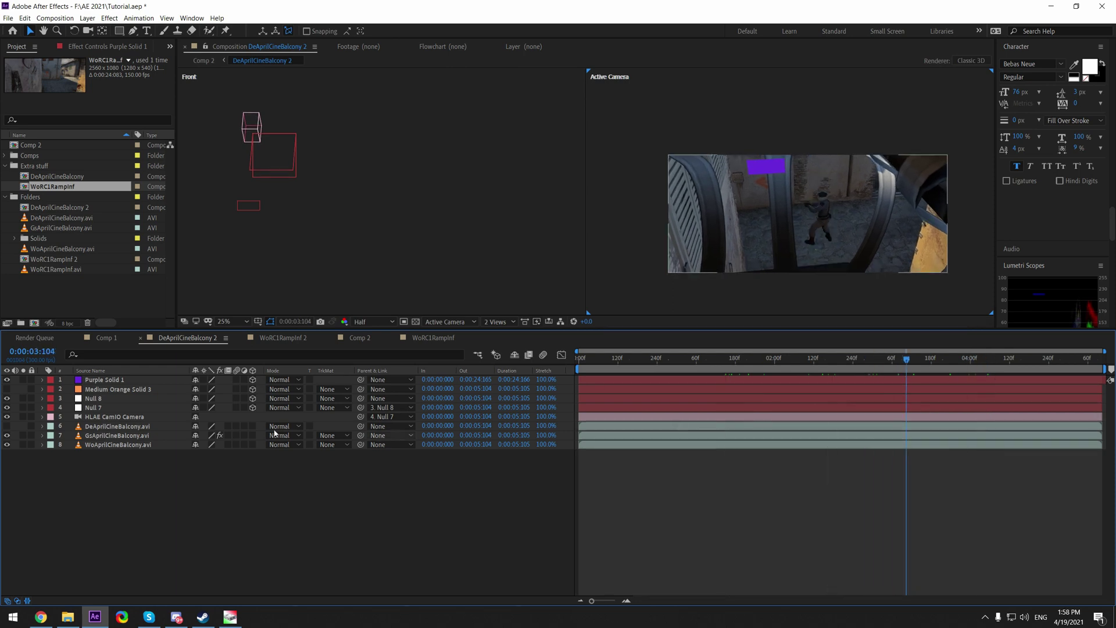
click(52, 390)
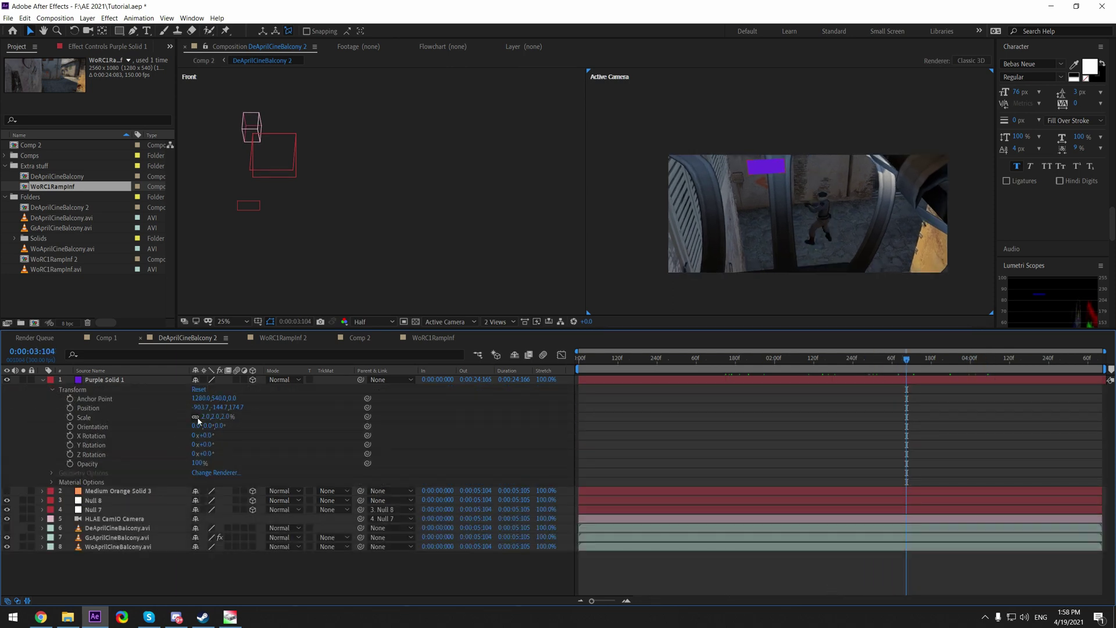
click(125, 409)
click(324, 426)
click(114, 409)
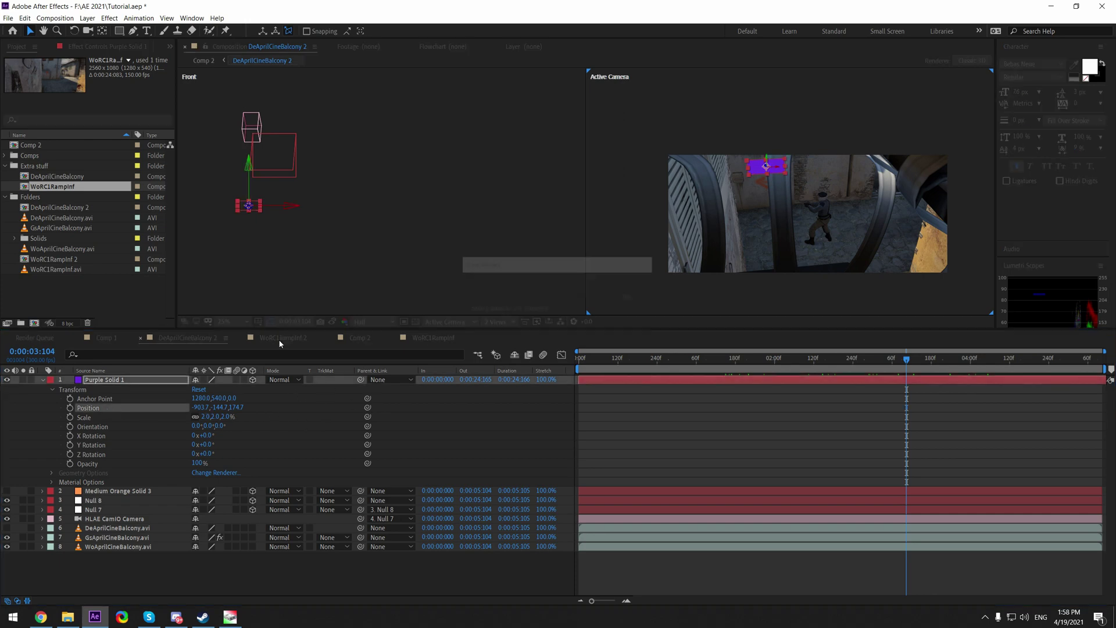
click(25, 18)
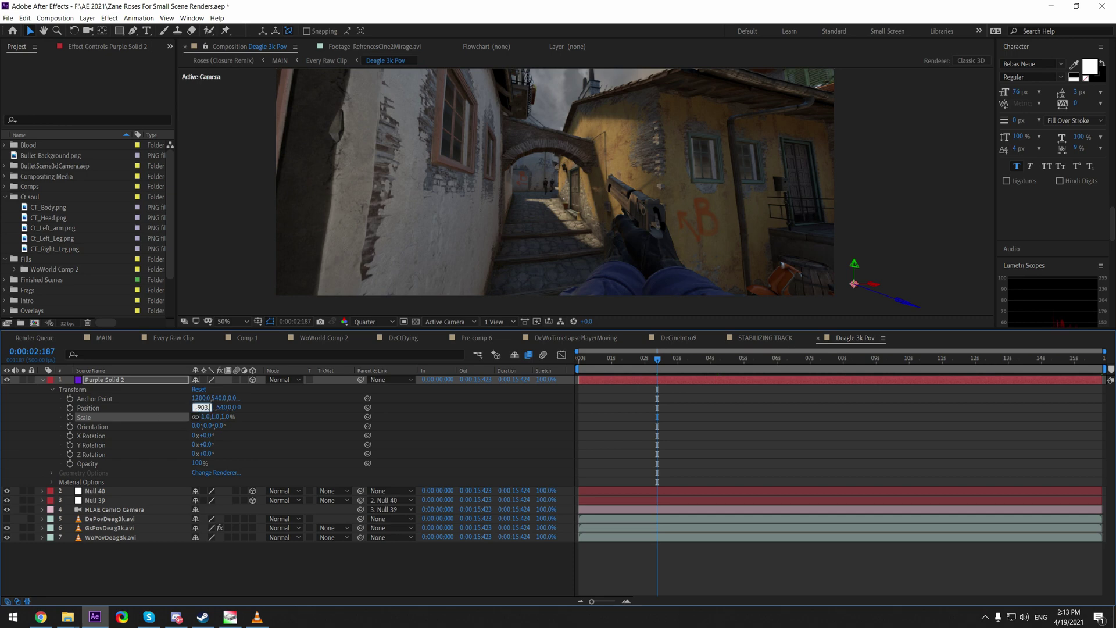
Set the purple solid's position to -903.7, -144.7, 174.7 in the Deagle 3k Pov composition.
text(7)
click(257, 410)
text(-144.7)
click(250, 412)
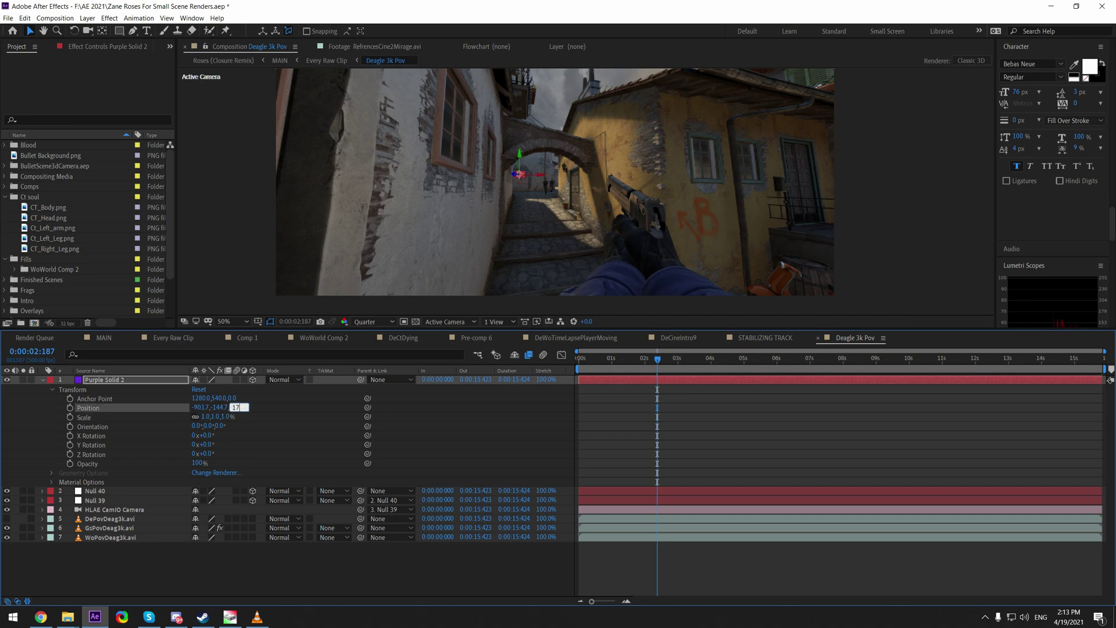
text(174.7)
key(Return)
click(624, 395)
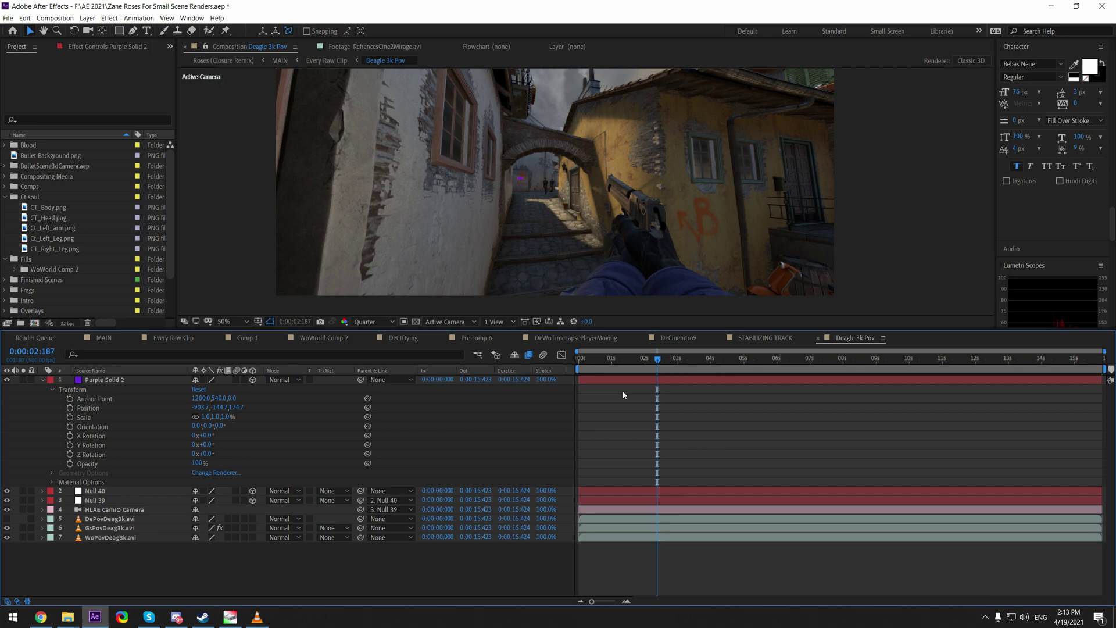
Set the purple solid's scale to 3% and scrub to 0:00:15:119 to check how it tracks the footage.
text(3)
key(Return)
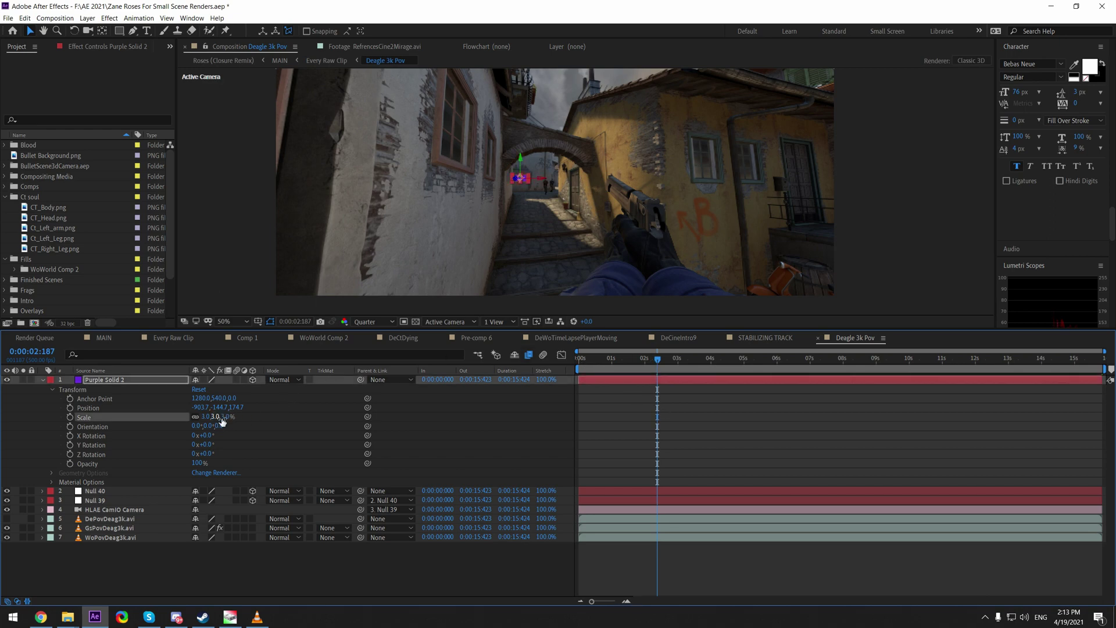
click(697, 404)
drag(659, 366, 1083, 377)
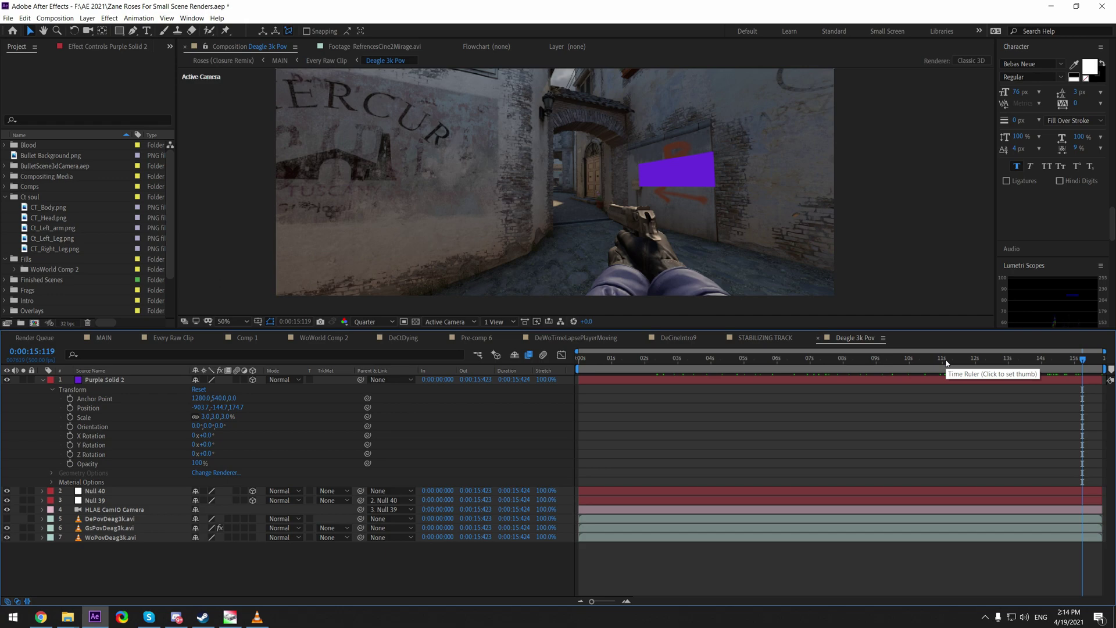
Switch to Discord and examine the mirage channel's tracking screenshots and listed solid positions, including the middle window entries.
key(alt+Tab)
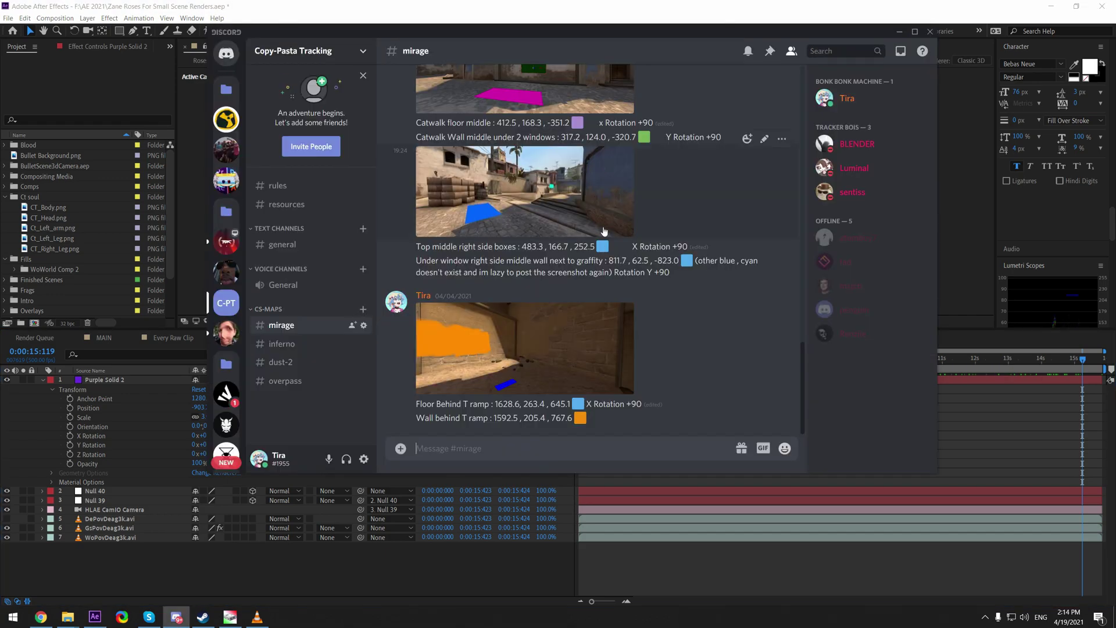
scroll(639, 299, up, 8)
scroll(719, 244, up, 3)
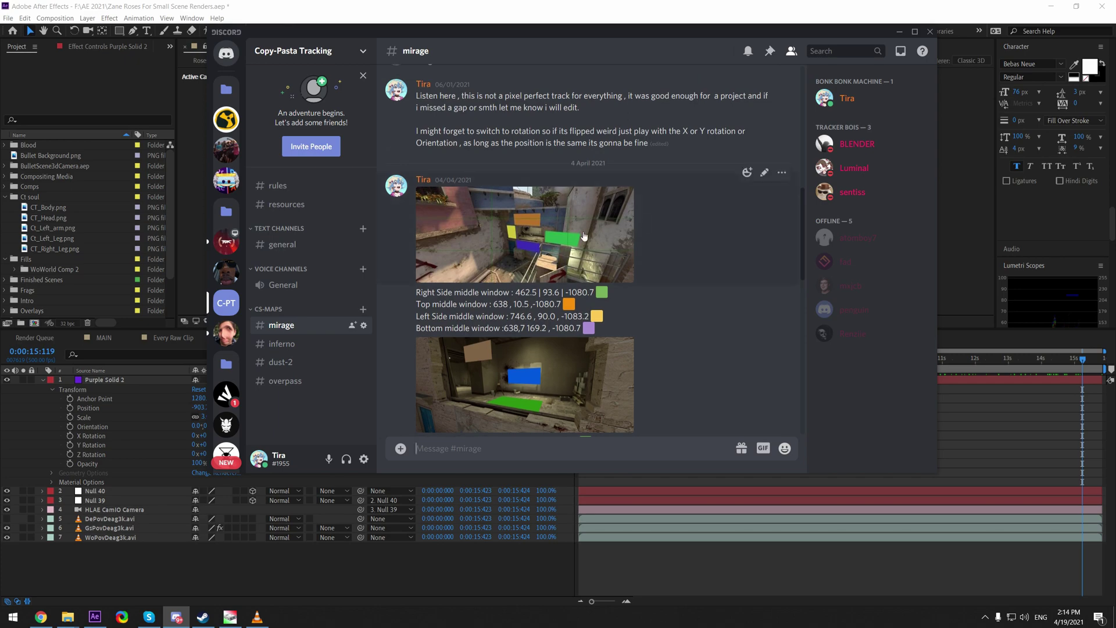
click(573, 244)
click(689, 406)
drag(520, 296, 611, 296)
click(654, 309)
scroll(680, 255, down, 10)
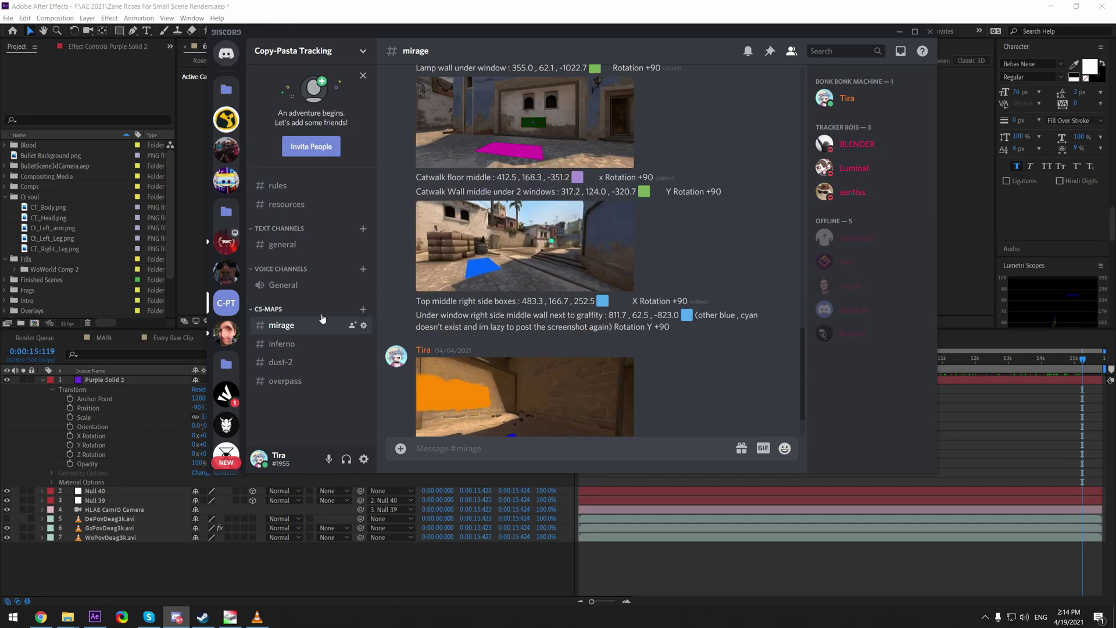
View the inferno channel, move the Discord window out of the way and return to After Effects.
click(314, 343)
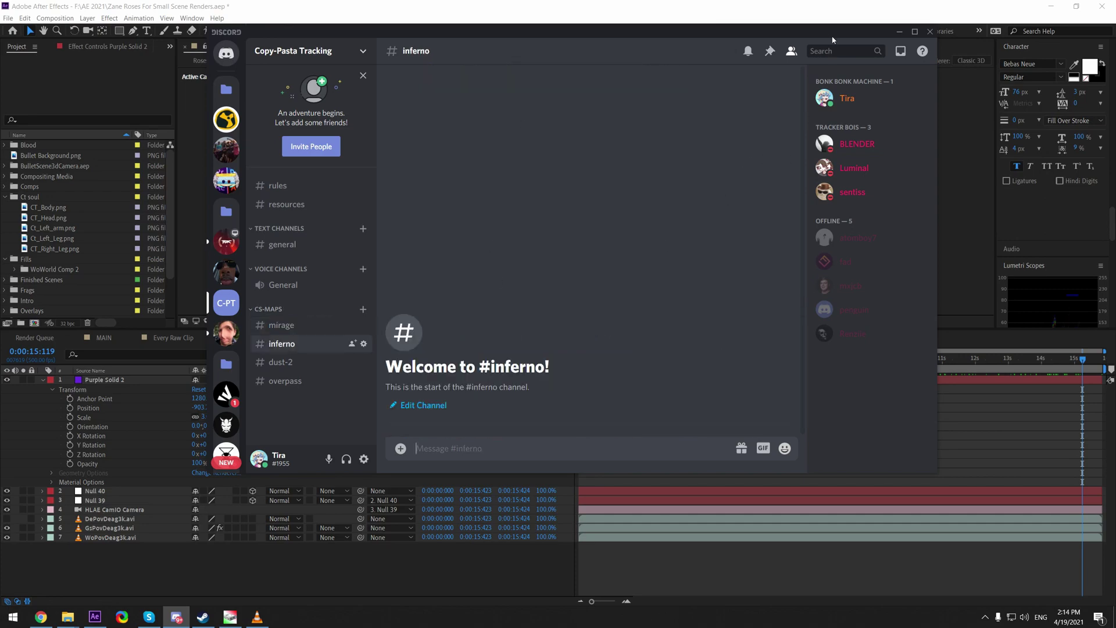
drag(833, 38, 1115, 58)
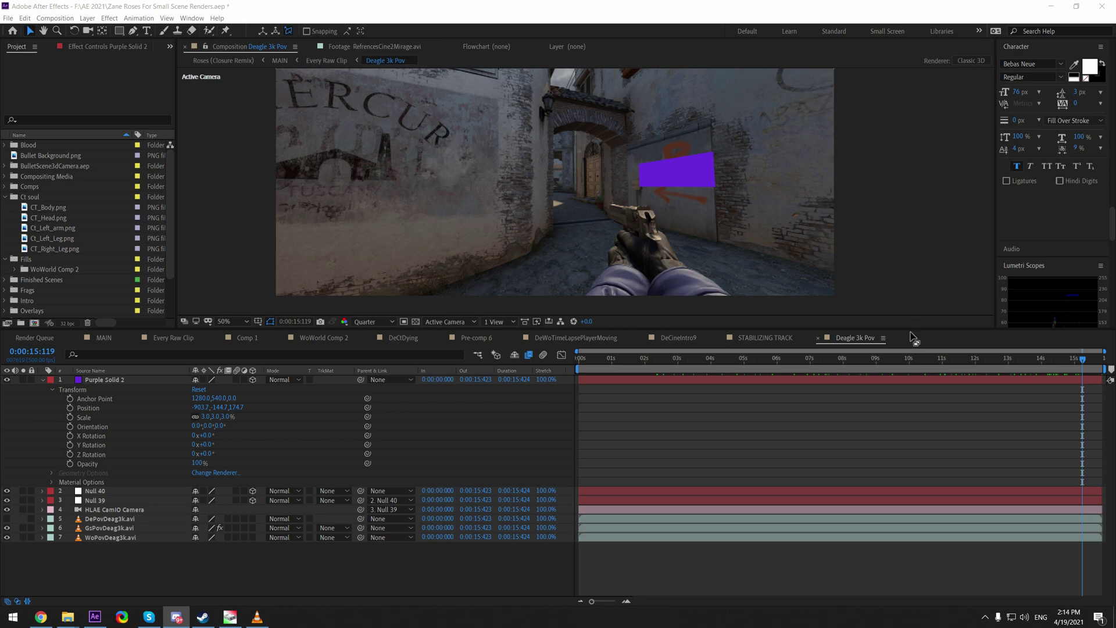
click(900, 455)
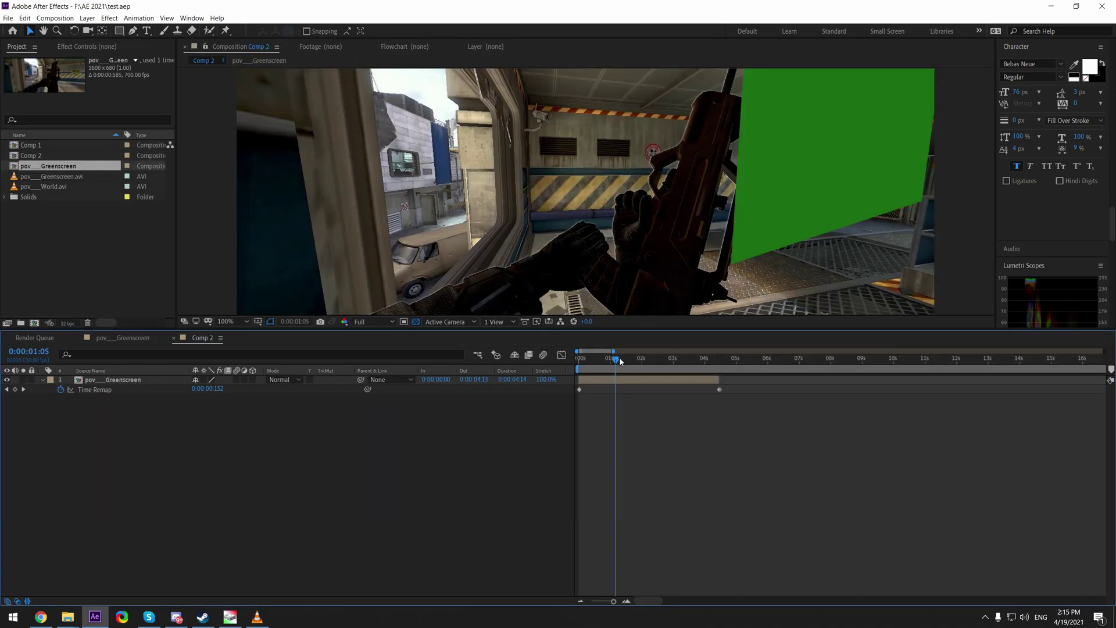
Scrub Comp 2 to 0:00:03:24 to examine how the green and red solids track the POV footage.
drag(616, 361, 678, 369)
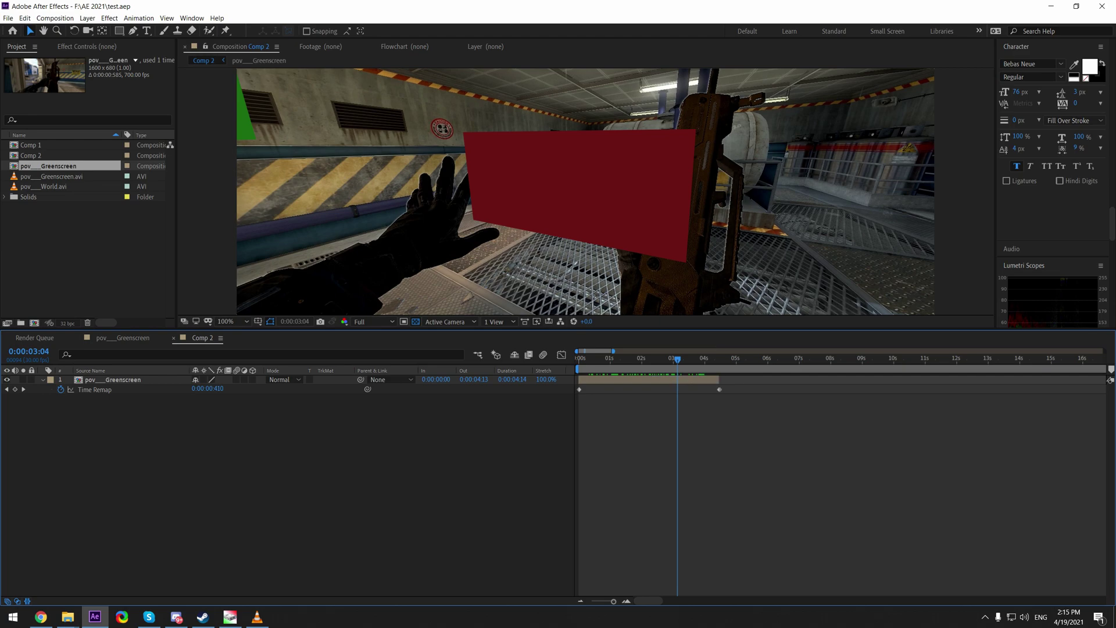
mouse_move(686, 370)
mouse_down()
mouse_move(716, 370)
mouse_move(609, 372)
mouse_move(607, 363)
mouse_move(699, 371)
mouse_up()
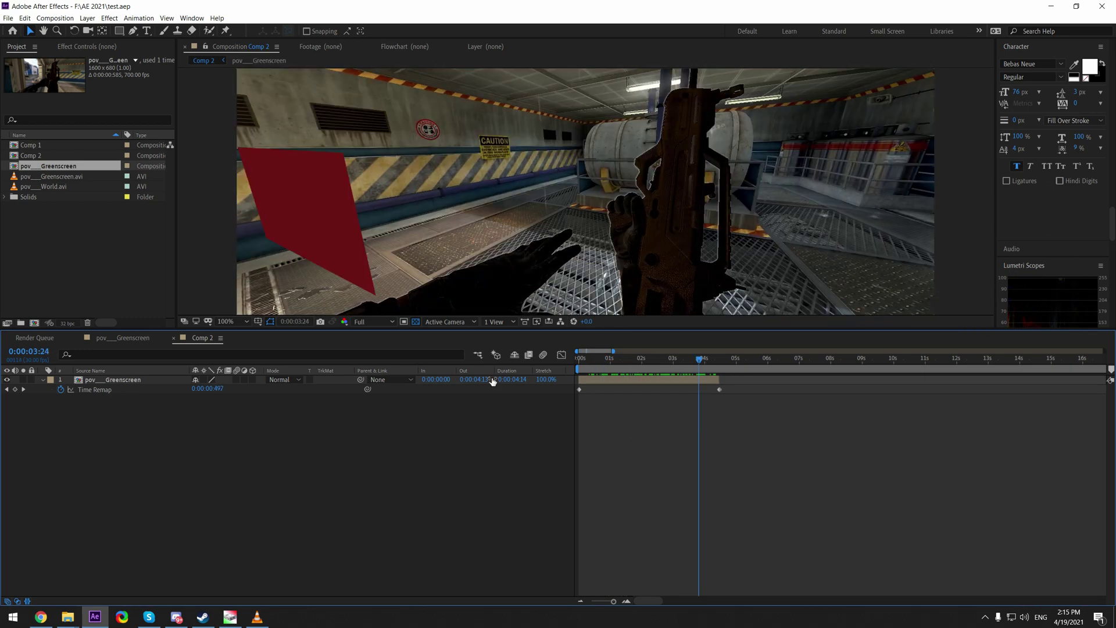
Open a recently used project in place of test.aep.
click(8, 19)
mouse_move(58, 62)
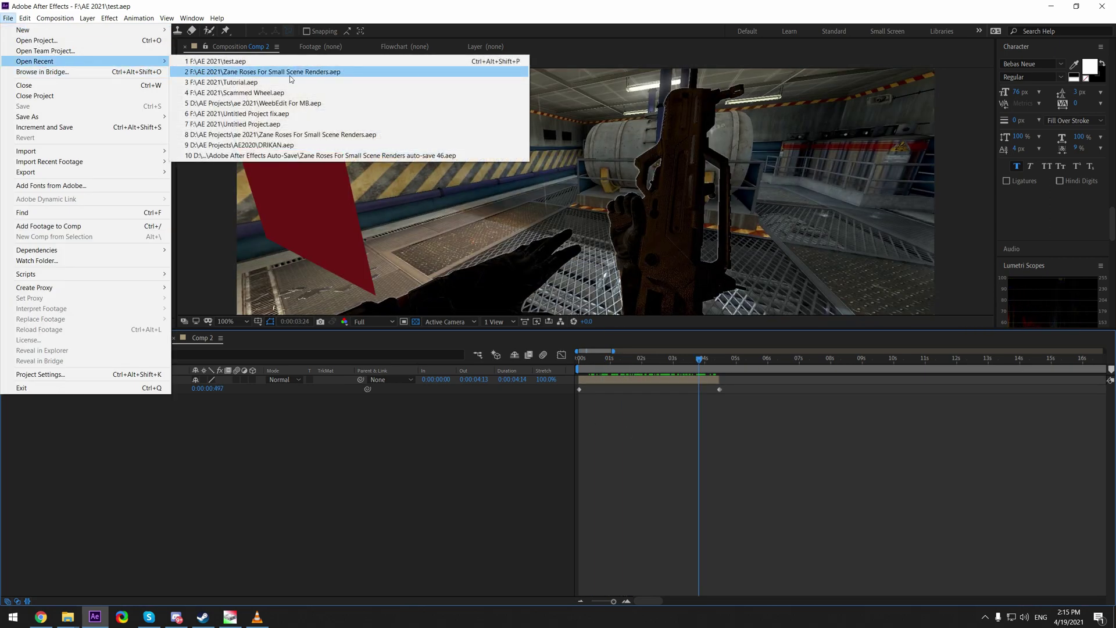